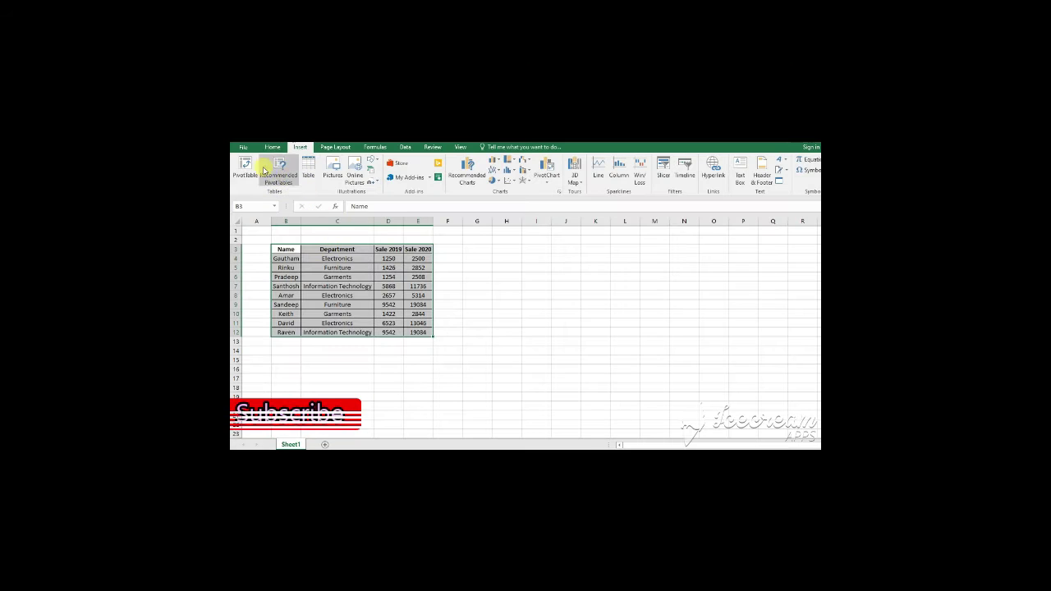
Start a PivotTable from the sales data in Sheet1!$B$3:$E$12, placed on a new worksheet
{"action": "left_click", "coordinate": [380, 46]}
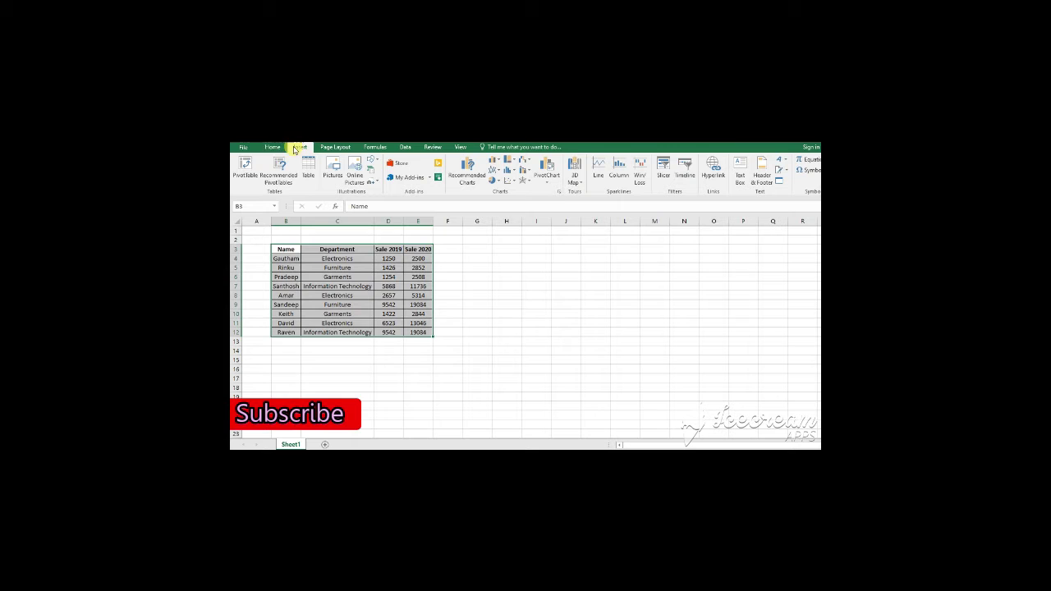
{"action": "left_click", "coordinate": [244, 168]}
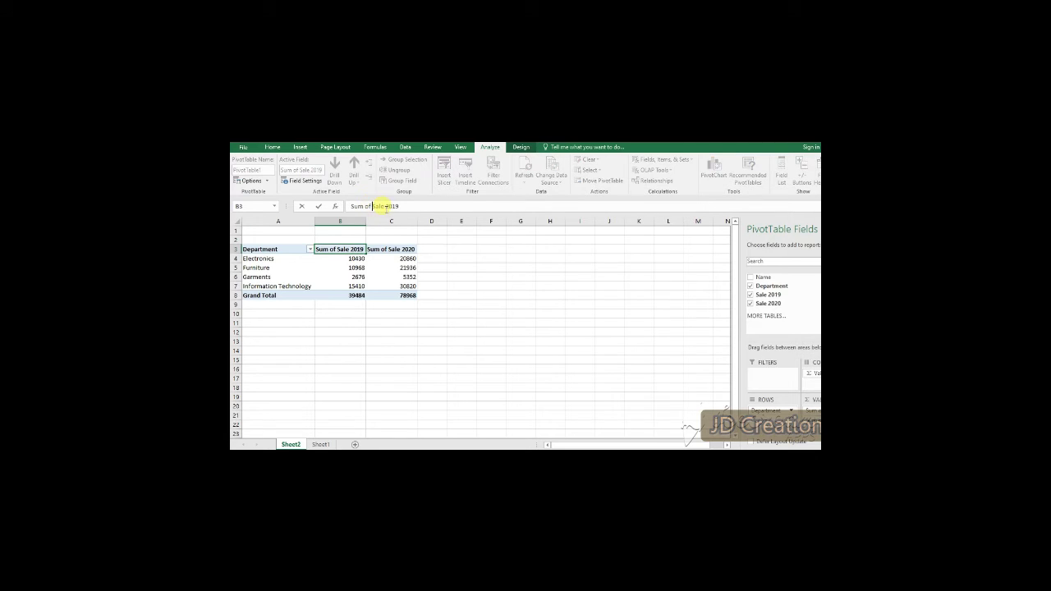
Rename the Sum of Sale 2019 header to Sale2019, working past the duplicate-name warnings
{"action": "key", "text": "shift+Home"}
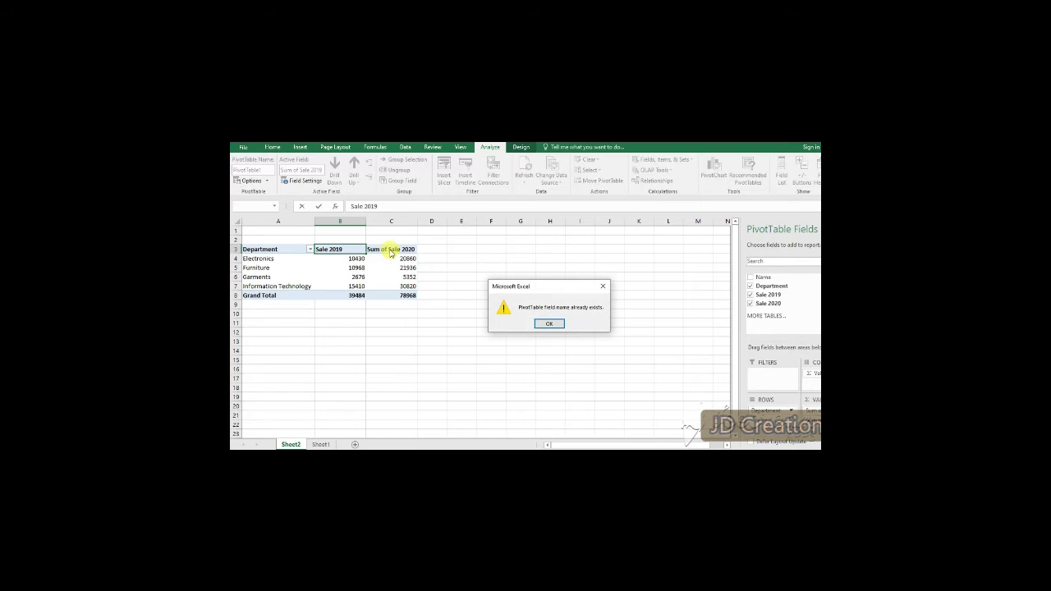
{"action": "left_click", "coordinate": [552, 323]}
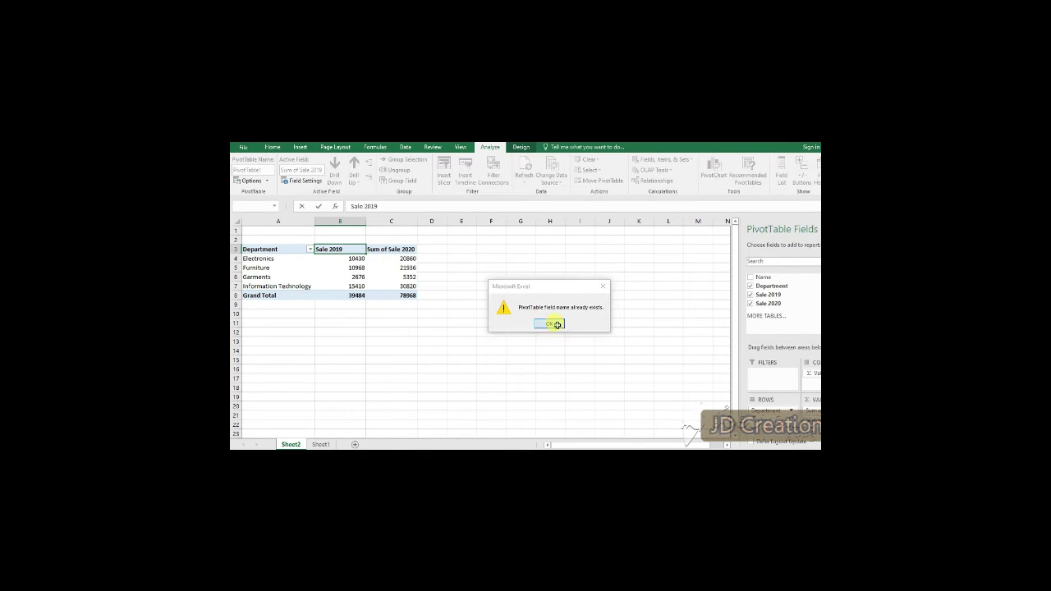
{"action": "left_click", "coordinate": [379, 279]}
{"action": "left_click", "coordinate": [547, 325]}
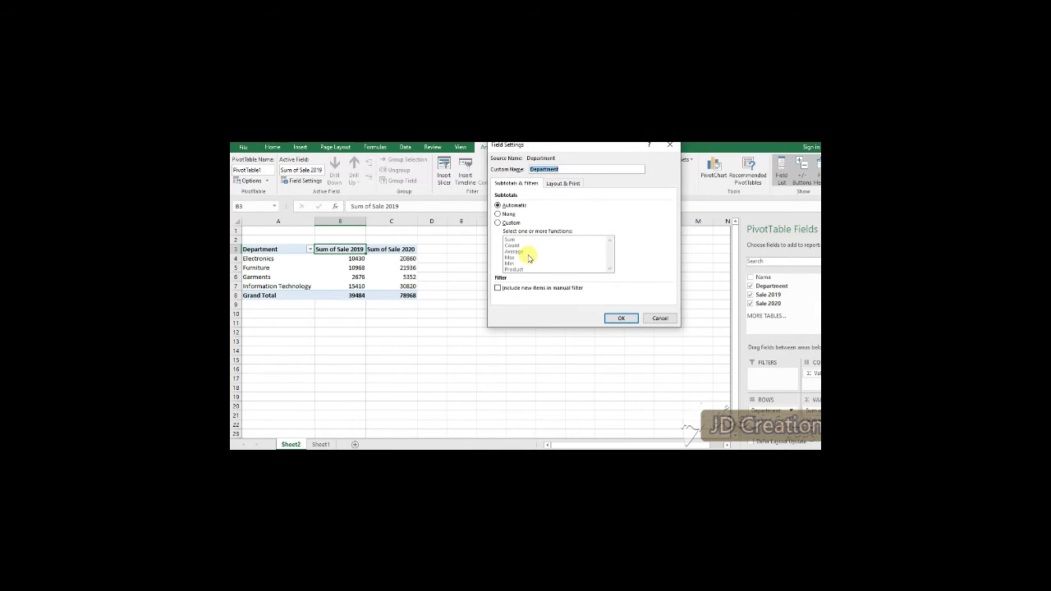
{"action": "left_click", "coordinate": [621, 319]}
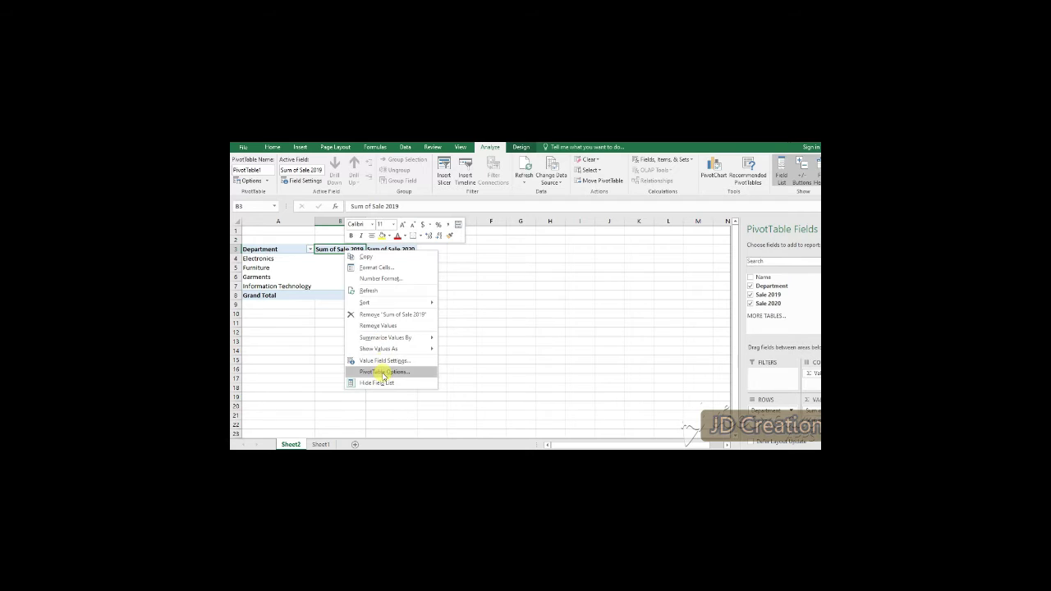
{"action": "left_click", "coordinate": [390, 373]}
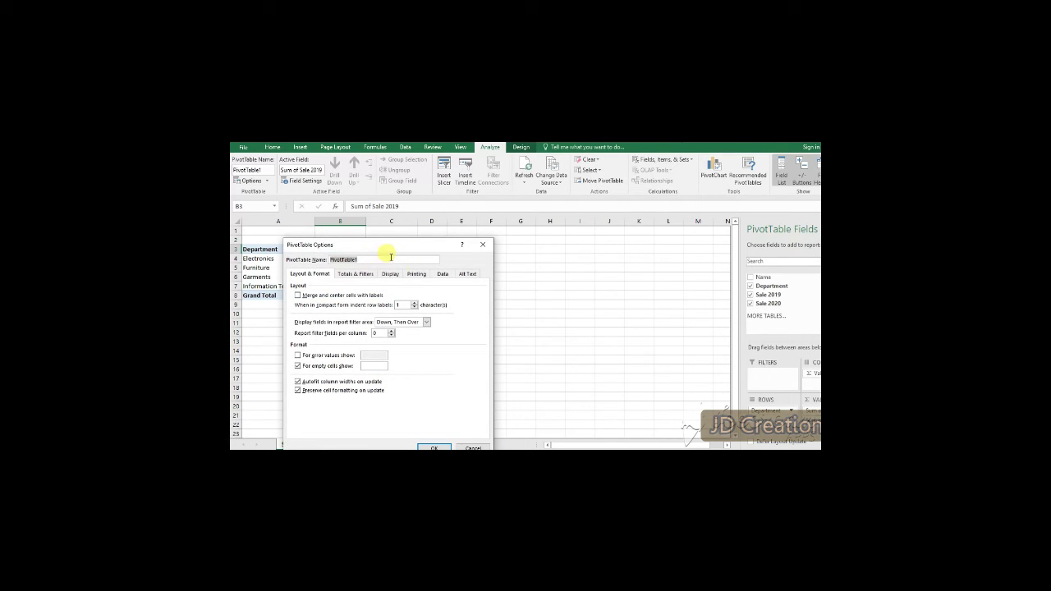
{"action": "left_click_drag", "start_coordinate": [395, 246], "coordinate": [515, 241]}
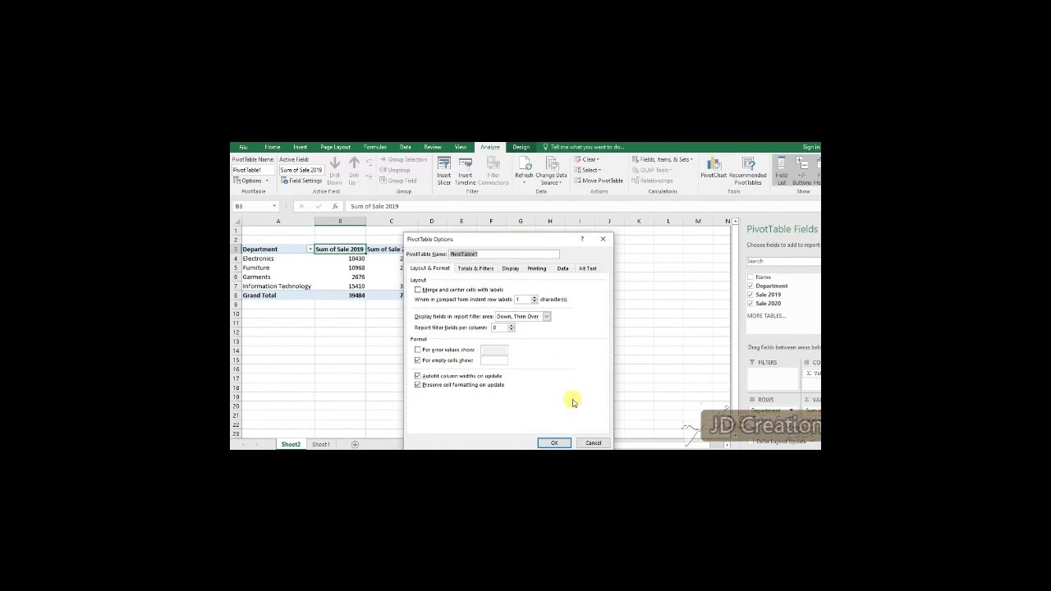
{"action": "left_click", "coordinate": [588, 442]}
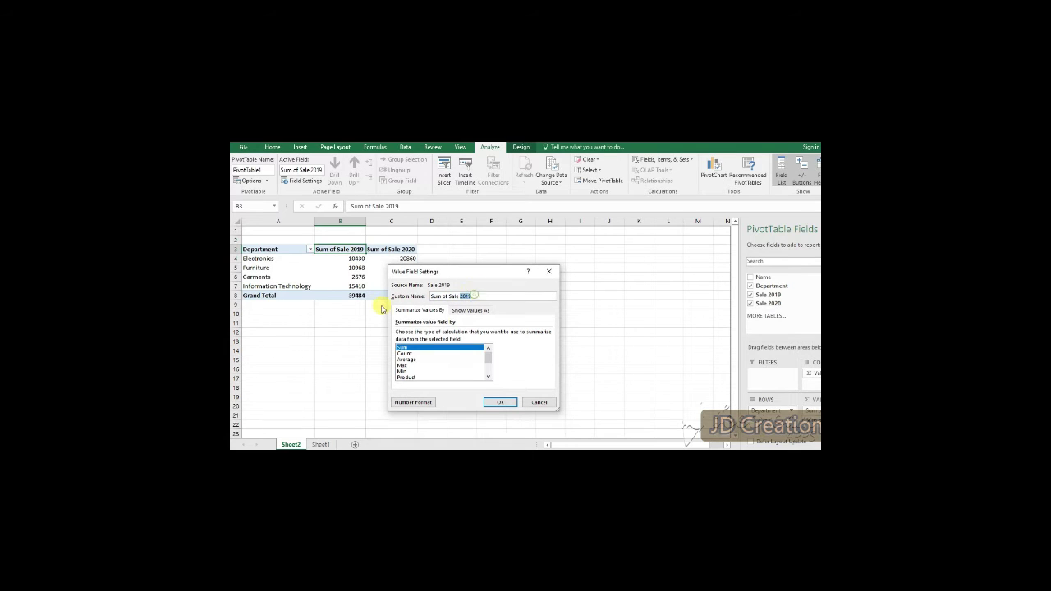
{"action": "type", "text": "S"}
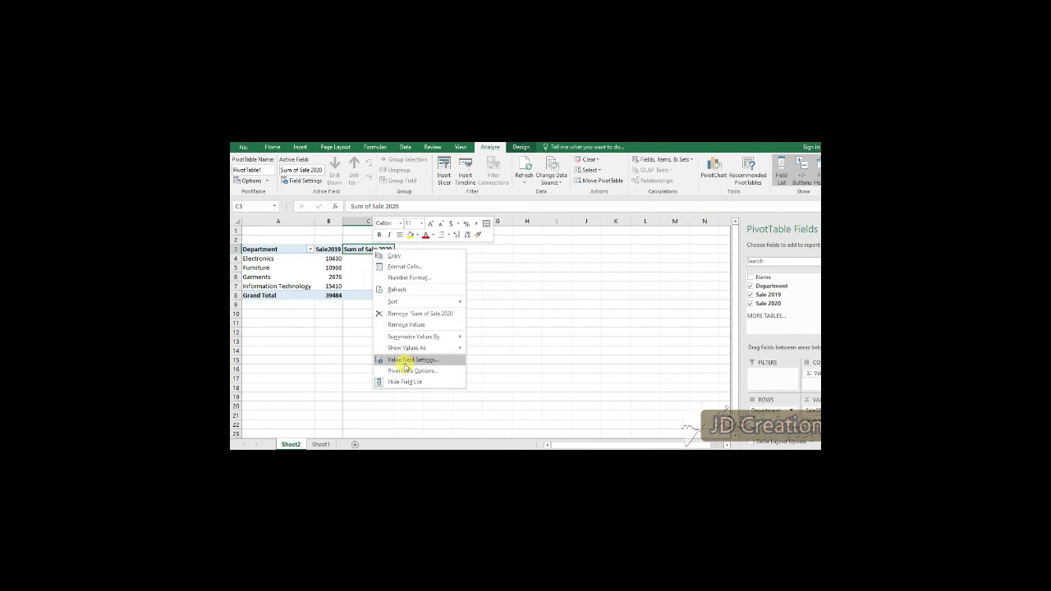
Open the 2020 column's value settings and edit its custom name to Sale2020
{"action": "left_click", "coordinate": [406, 361]}
{"action": "left_click", "coordinate": [408, 315]}
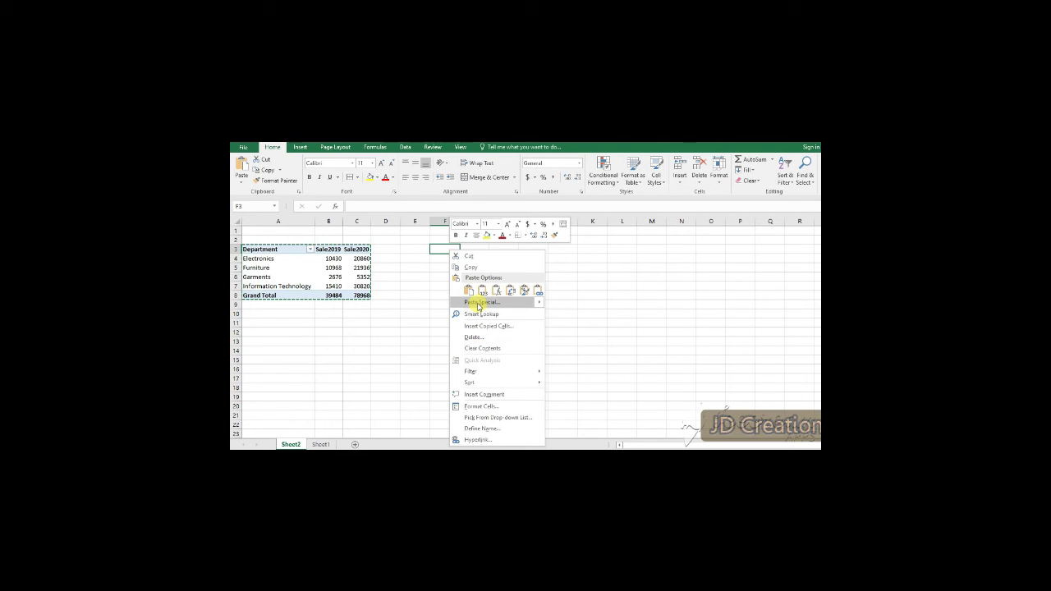
Paste the pivot at F3 and replace Department with Name in its rows
{"action": "left_click", "coordinate": [469, 290]}
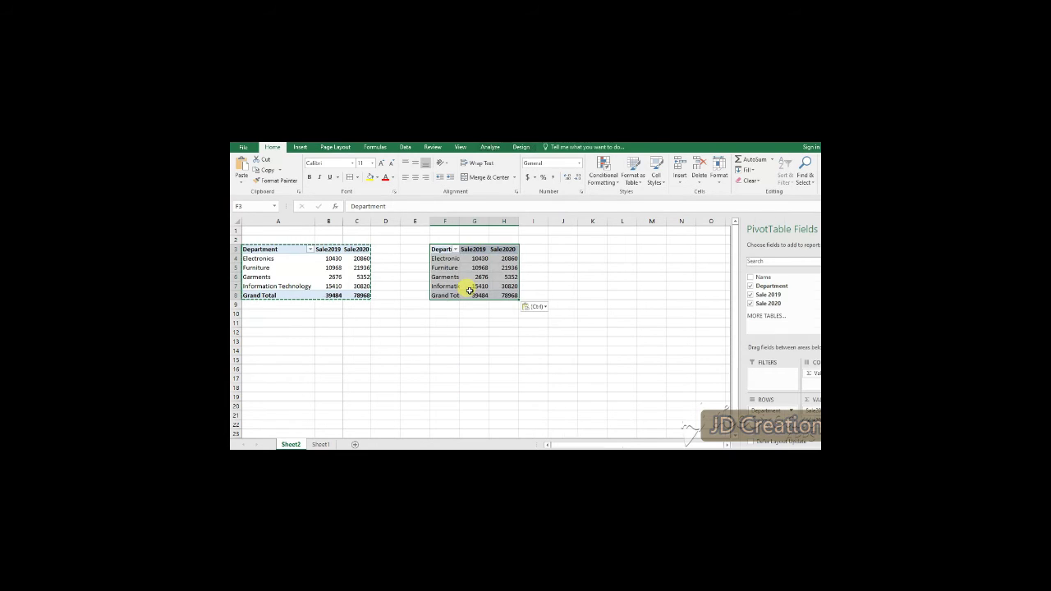
{"action": "left_click", "coordinate": [472, 294]}
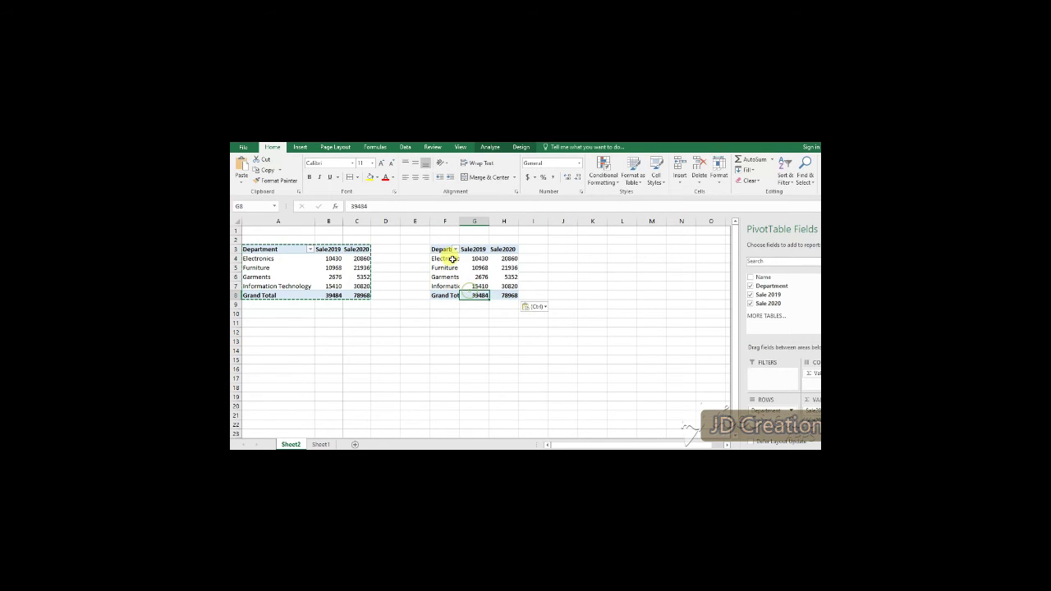
{"action": "left_click", "coordinate": [504, 295]}
{"action": "left_click", "coordinate": [446, 250]}
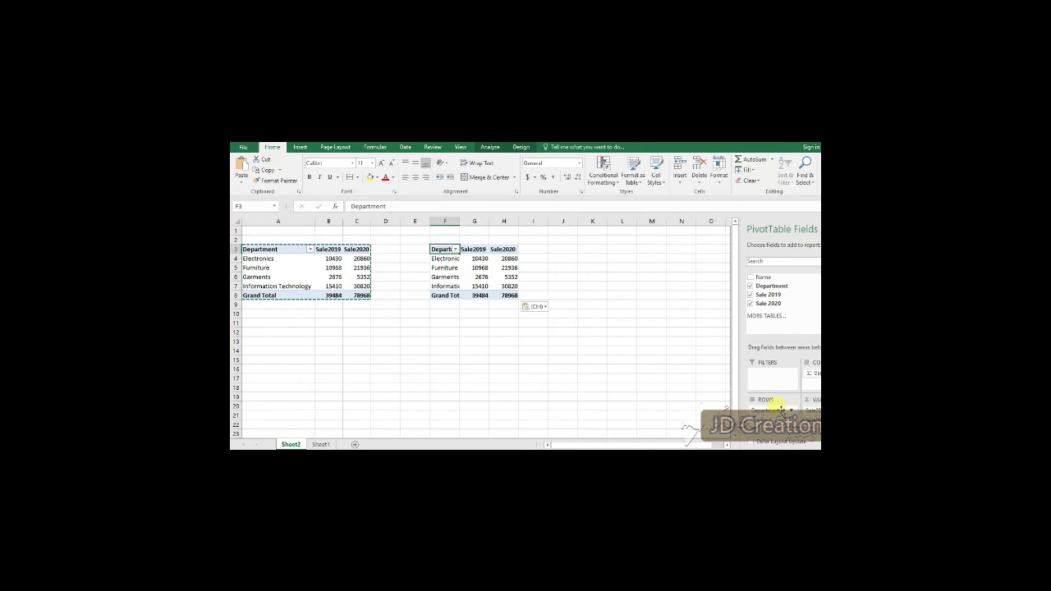
{"action": "left_click", "coordinate": [752, 286]}
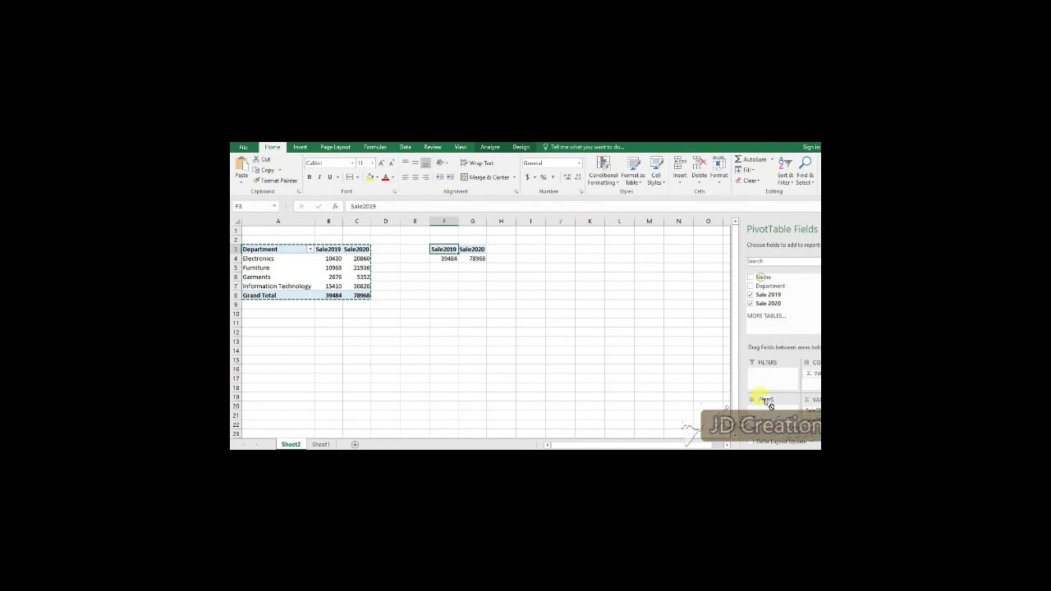
{"action": "left_click_drag", "start_coordinate": [770, 406], "coordinate": [769, 409]}
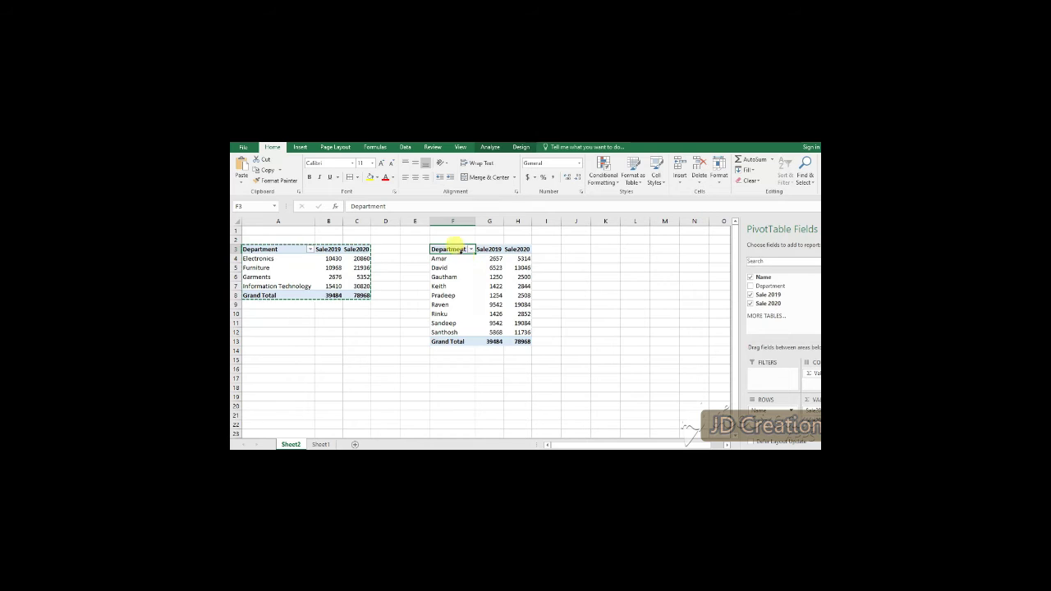
Copy the name-based pivot to A15 and nest each name's Department beneath it
{"action": "left_click_drag", "start_coordinate": [454, 248], "coordinate": [522, 344]}
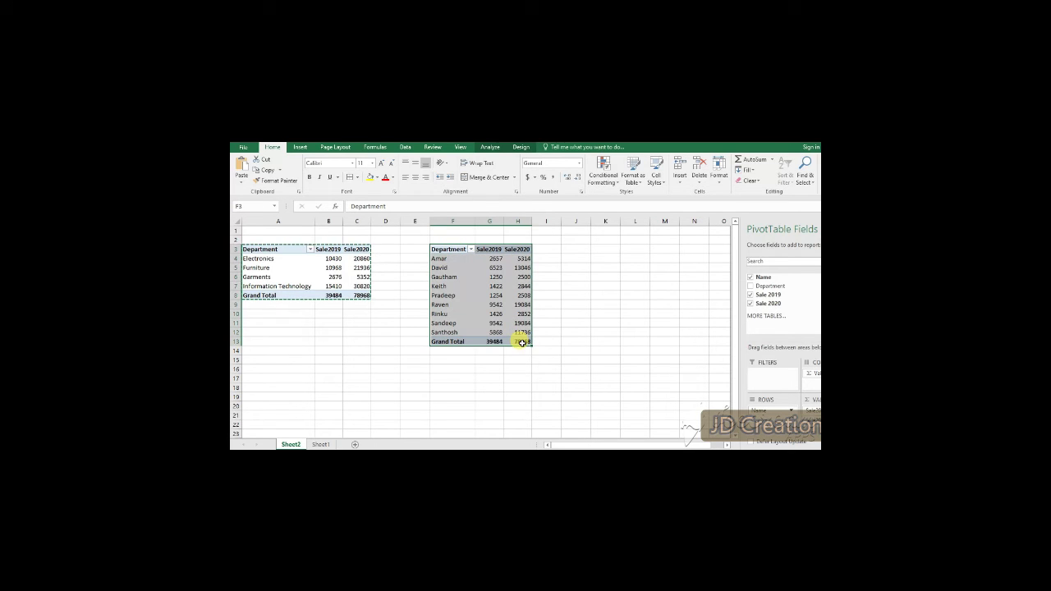
{"action": "right_click", "coordinate": [461, 248]}
{"action": "left_click", "coordinate": [483, 256]}
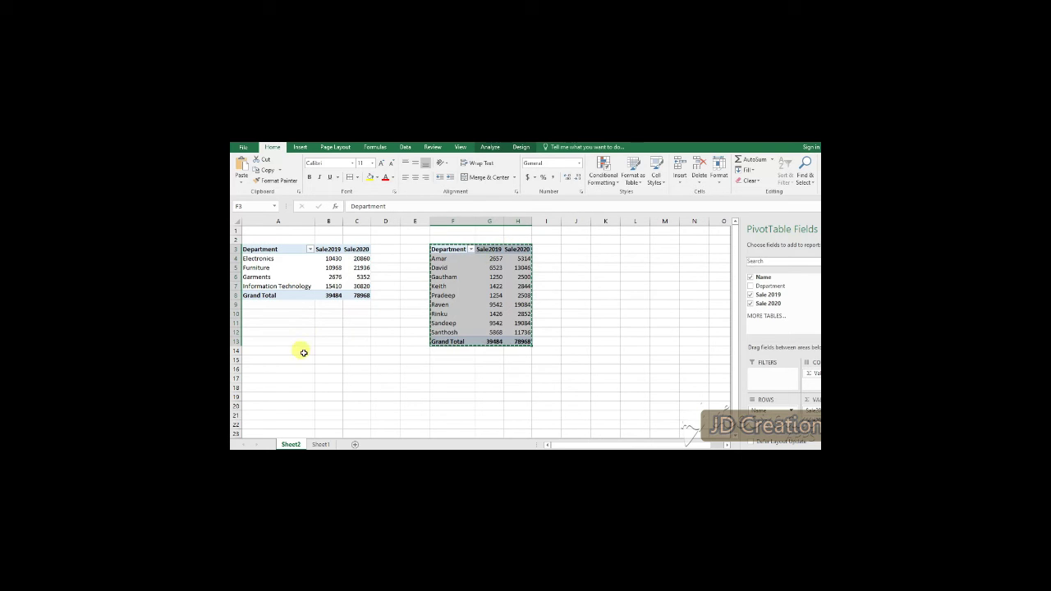
{"action": "left_click", "coordinate": [266, 359]}
{"action": "right_click", "coordinate": [264, 359]}
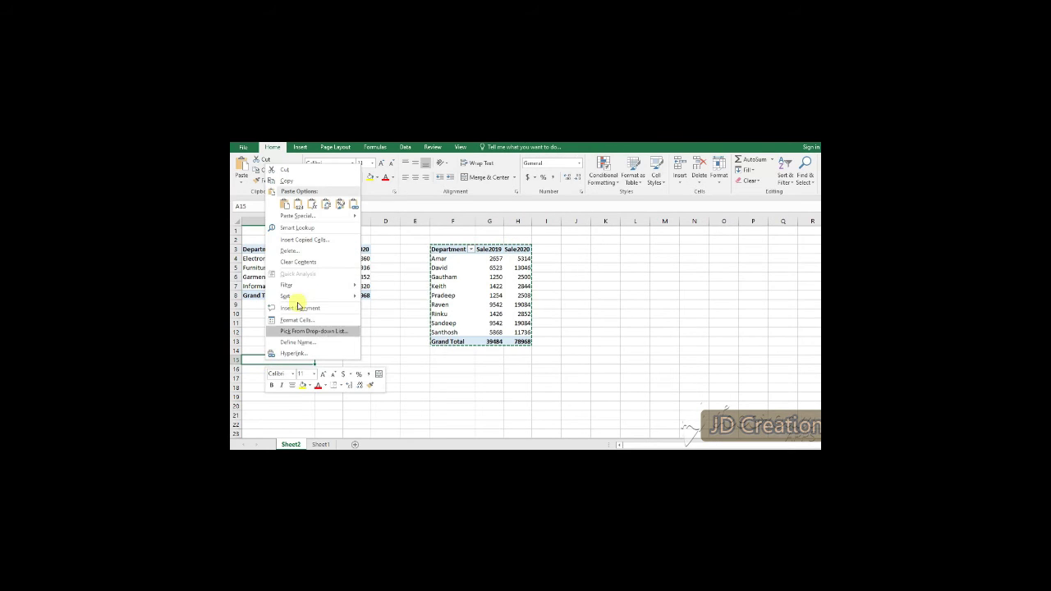
{"action": "left_click", "coordinate": [276, 202]}
{"action": "left_click", "coordinate": [296, 369]}
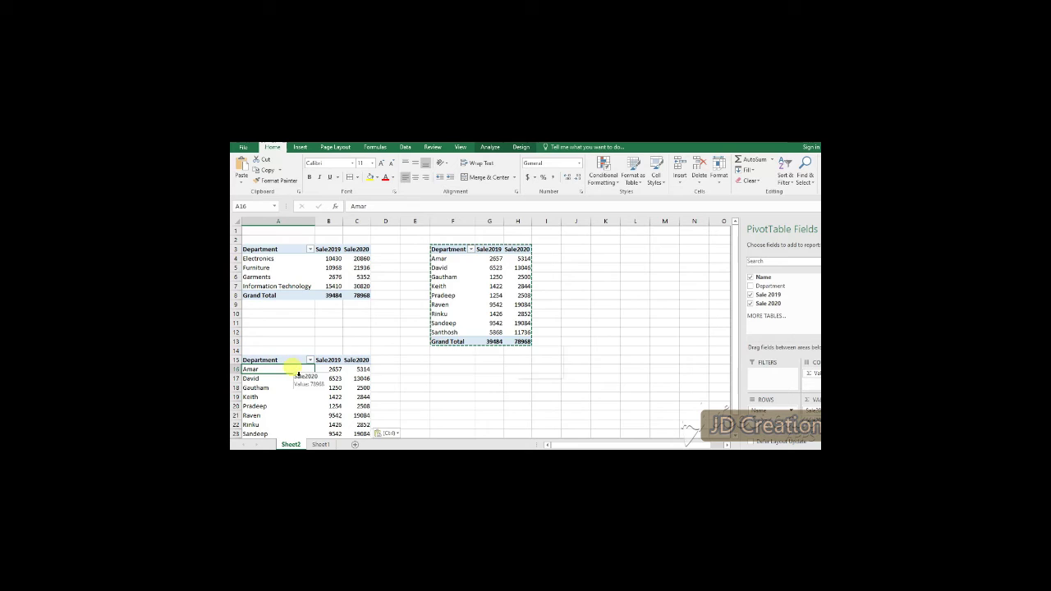
{"action": "scroll", "coordinate": [305, 395], "scroll_direction": "down", "scroll_amount": 3}
{"action": "left_click", "coordinate": [294, 339]}
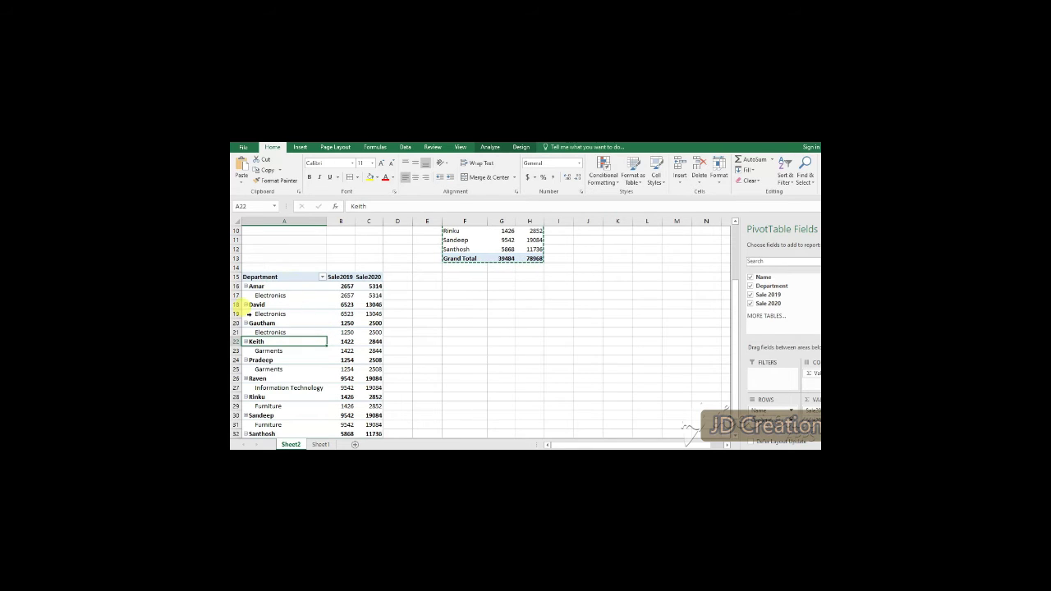
{"action": "left_click", "coordinate": [261, 286]}
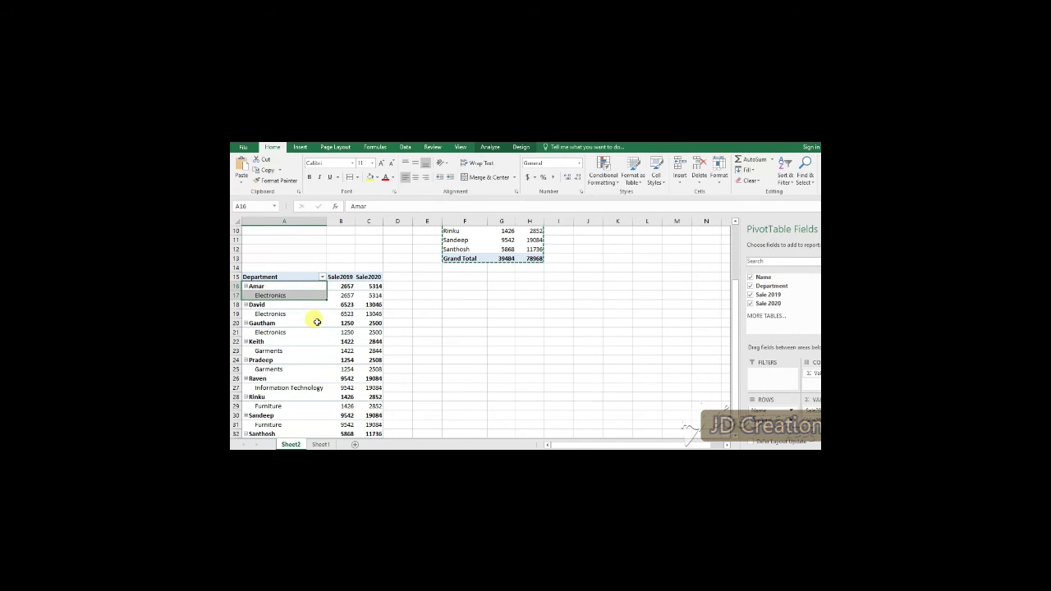
{"action": "left_click", "coordinate": [283, 305]}
Turn on Classic PivotTable layout in the A15 pivot's Display options
{"action": "left_click", "coordinate": [280, 295]}
{"action": "right_click", "coordinate": [281, 295]}
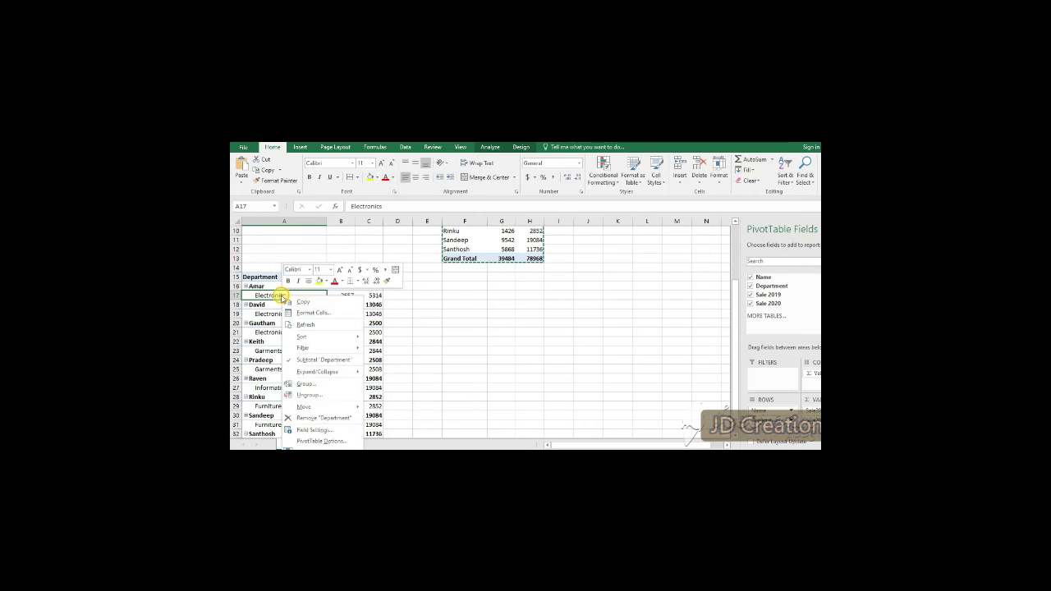
{"action": "left_click", "coordinate": [305, 442]}
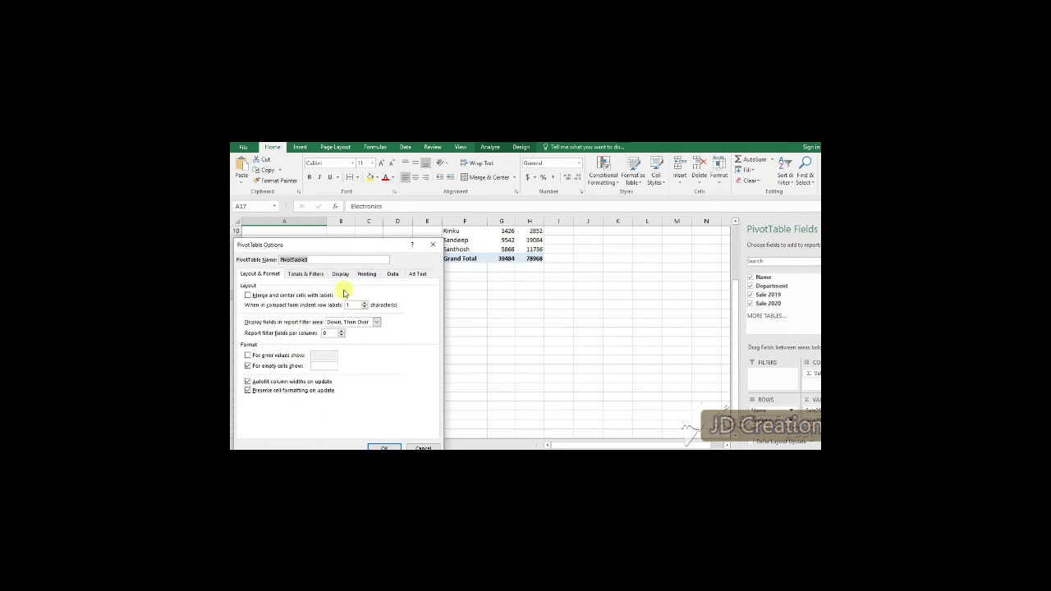
{"action": "left_click", "coordinate": [340, 273]}
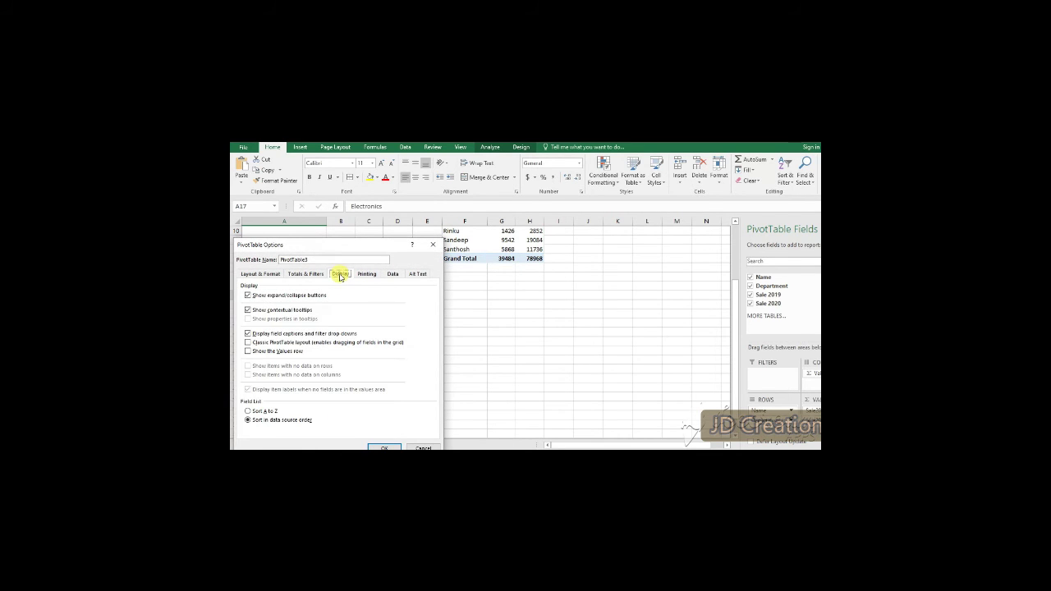
{"action": "left_click", "coordinate": [260, 343]}
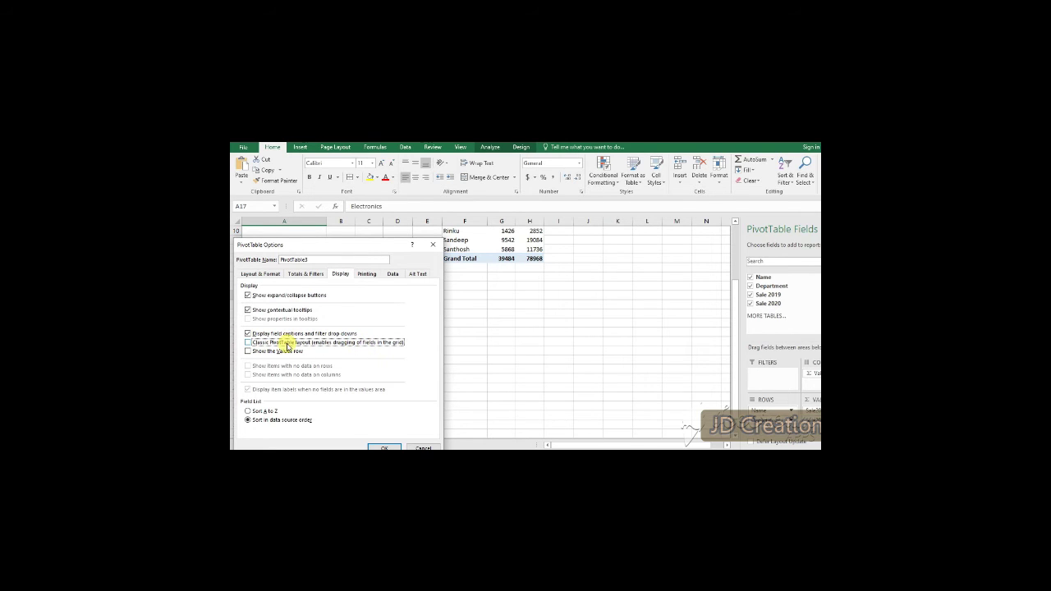
{"action": "left_click", "coordinate": [375, 446]}
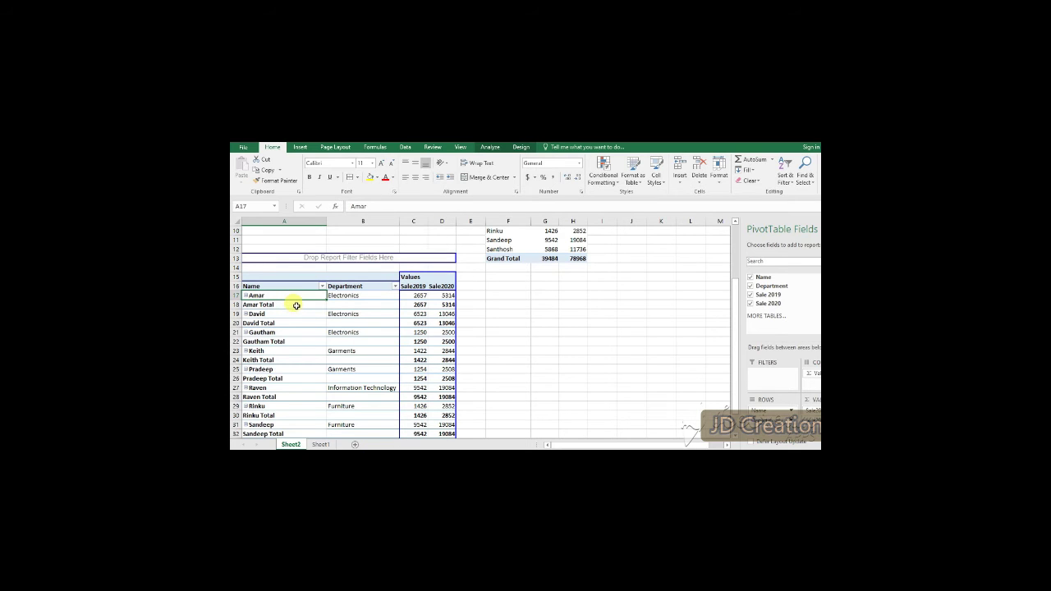
{"action": "left_click", "coordinate": [271, 305]}
{"action": "right_click", "coordinate": [271, 304]}
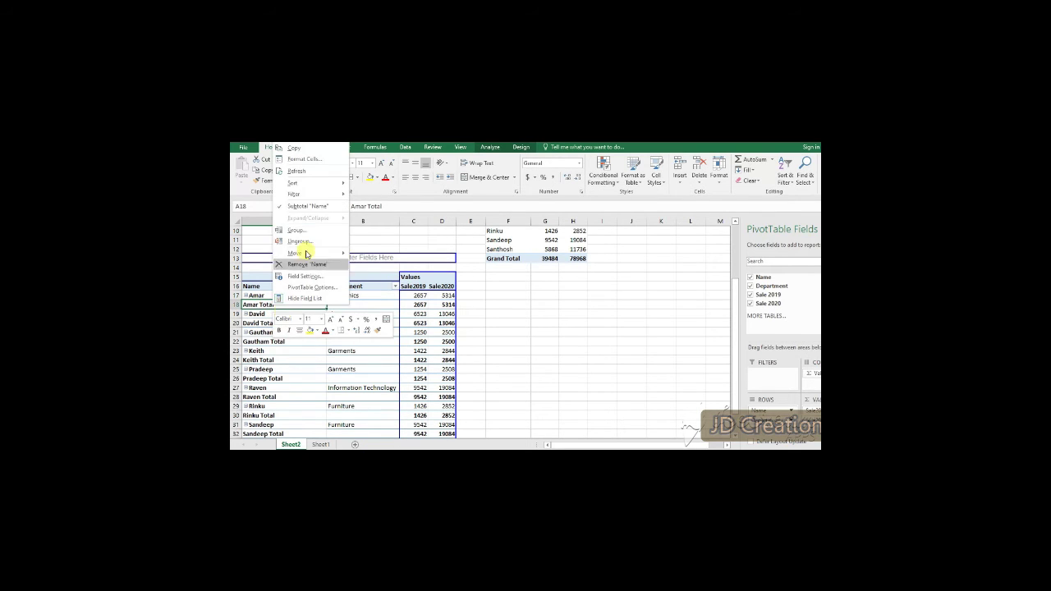
{"action": "left_click", "coordinate": [307, 210]}
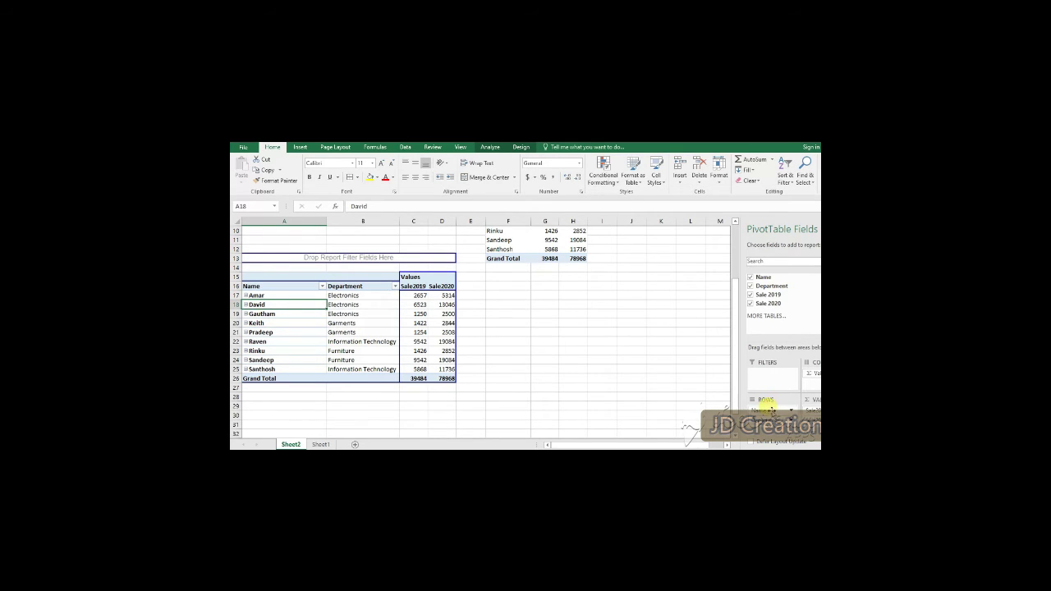
{"action": "left_click_drag", "start_coordinate": [771, 408], "coordinate": [777, 429]}
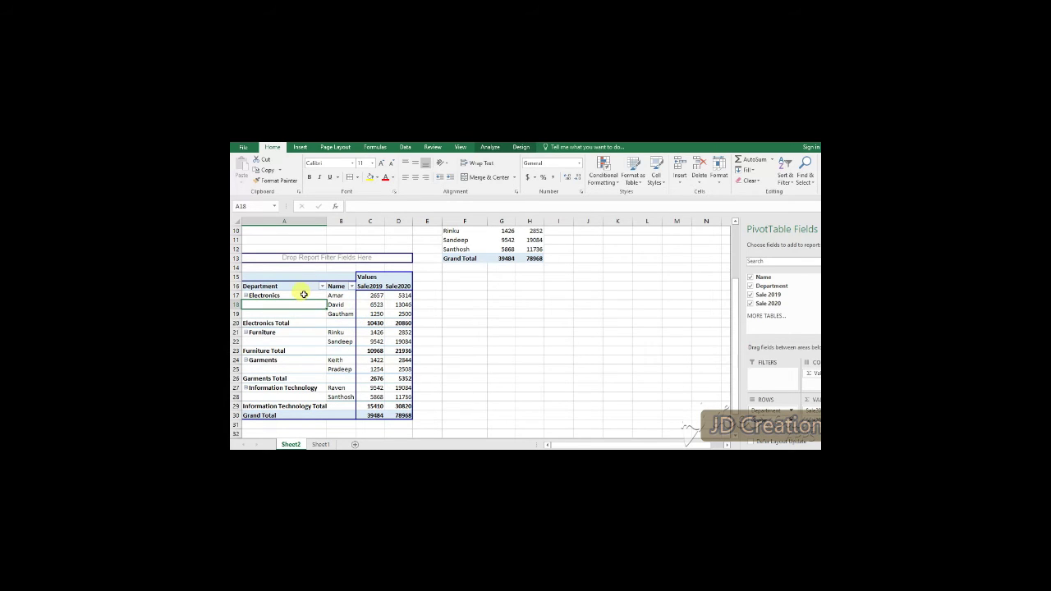
{"action": "left_click_drag", "start_coordinate": [303, 294], "coordinate": [403, 413]}
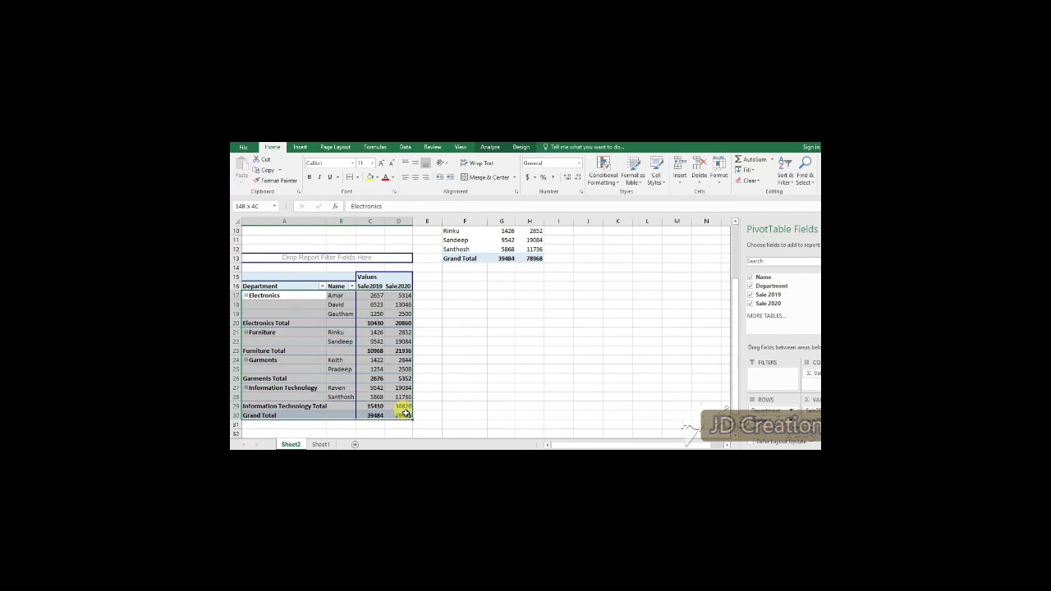
{"action": "left_click", "coordinate": [299, 286]}
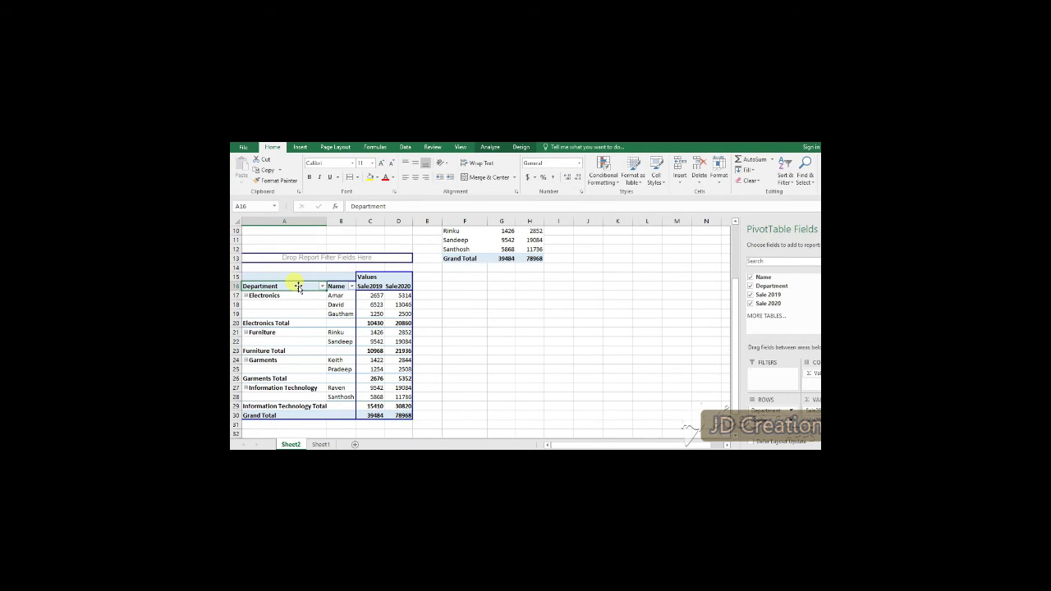
{"action": "key", "text": "ctrl+a"}
{"action": "left_click", "coordinate": [298, 286]}
{"action": "left_click_drag", "start_coordinate": [399, 415], "coordinate": [293, 289]}
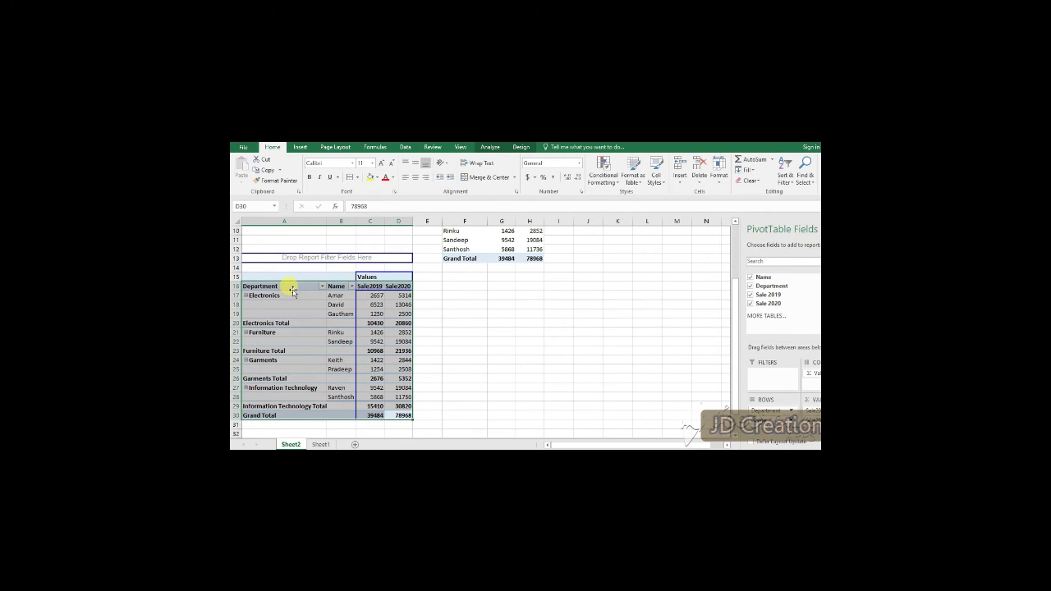
Paste a copy of the pivot beside the original at F16, then undo it
{"action": "key", "text": "ctrl+c"}
{"action": "left_click", "coordinate": [465, 286]}
{"action": "key", "text": "ctrl+v"}
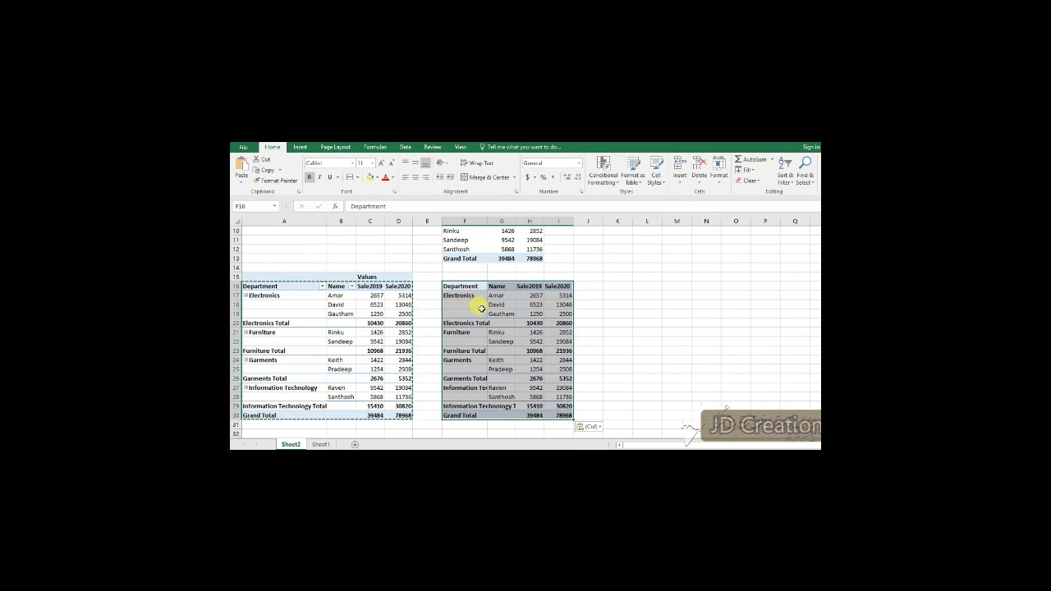
{"action": "left_click_drag", "start_coordinate": [462, 295], "coordinate": [468, 313]}
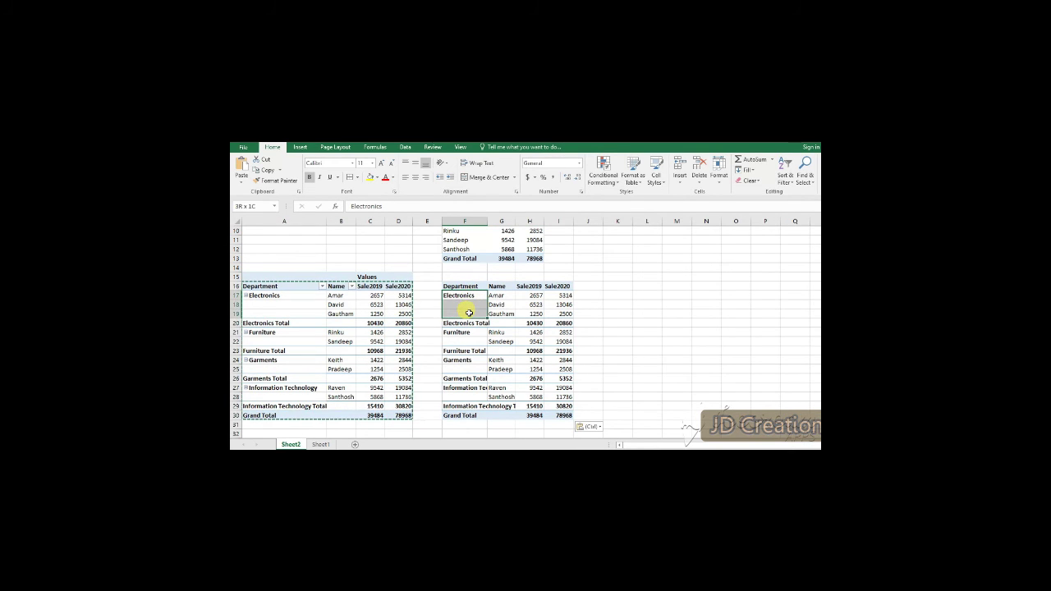
{"action": "left_click", "coordinate": [465, 297]}
{"action": "key", "text": "Escape"}
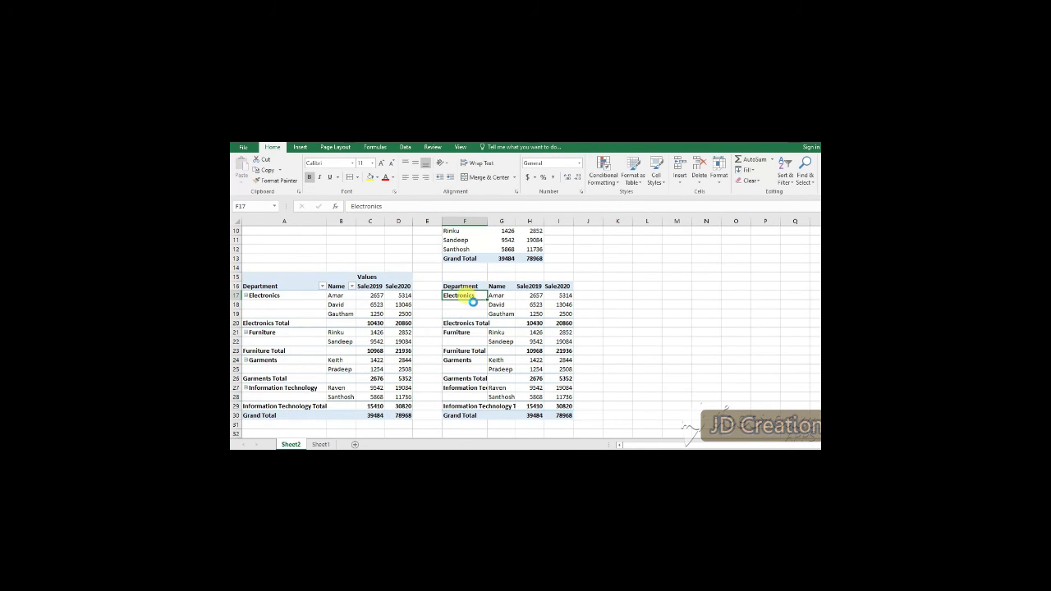
{"action": "key", "text": "ctrl+z"}
Copy the pivot from header to grand total and paste it at G17
{"action": "left_click", "coordinate": [317, 323]}
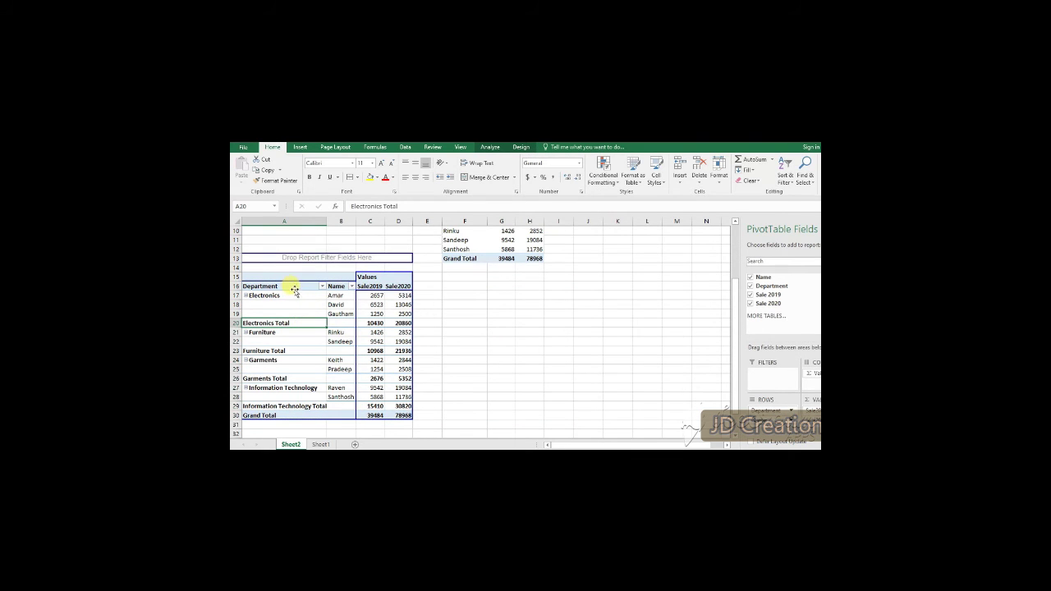
{"action": "left_click_drag", "start_coordinate": [398, 417], "coordinate": [294, 286]}
{"action": "key", "text": "ctrl+c"}
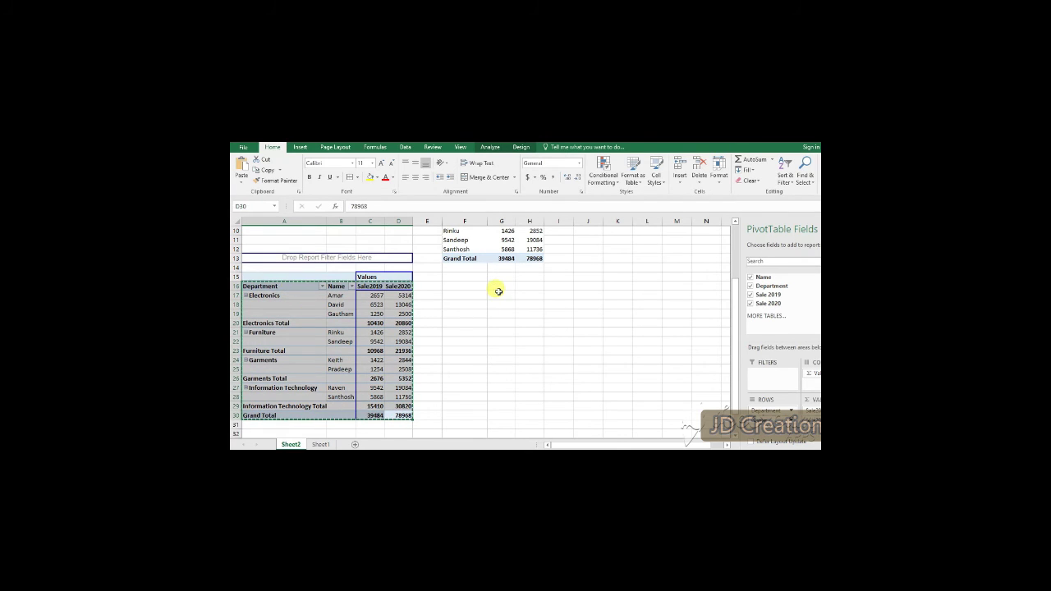
{"action": "left_click", "coordinate": [497, 295]}
{"action": "key", "text": "ctrl+v"}
{"action": "left_click", "coordinate": [504, 322]}
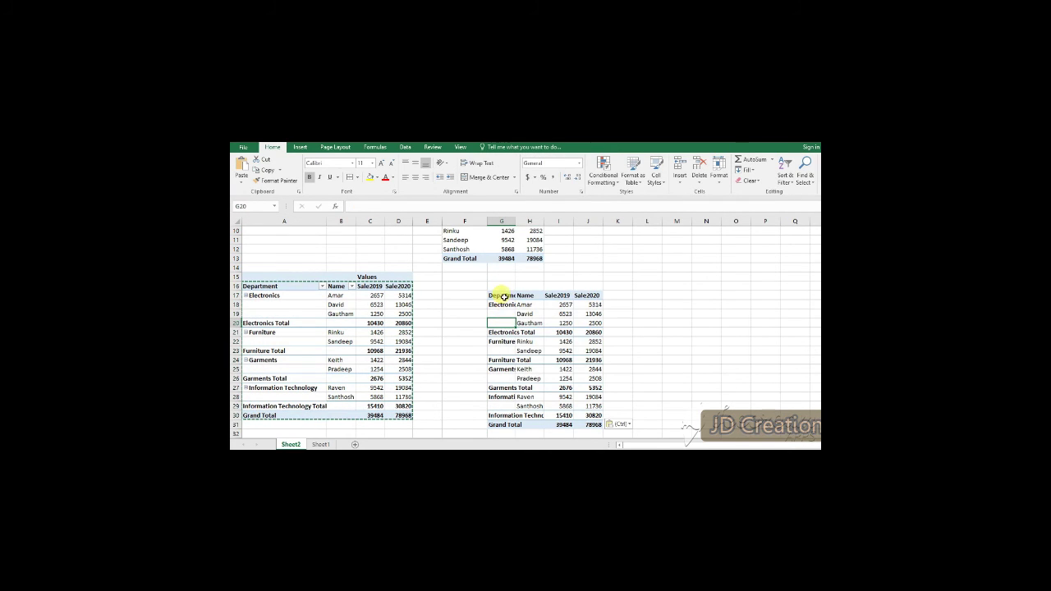
{"action": "left_click_drag", "start_coordinate": [503, 297], "coordinate": [592, 424]}
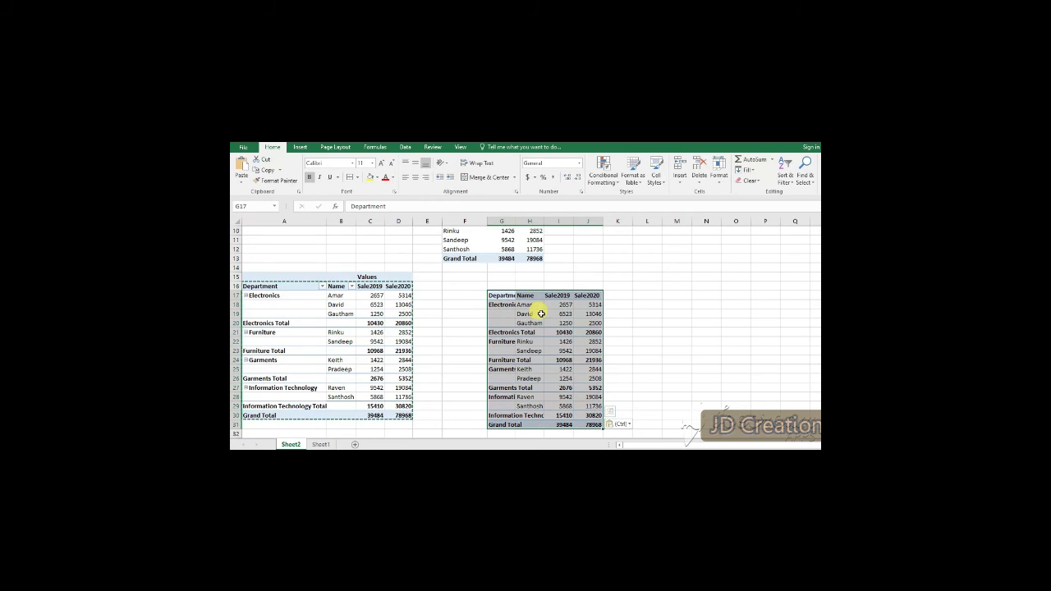
{"action": "left_click", "coordinate": [719, 179]}
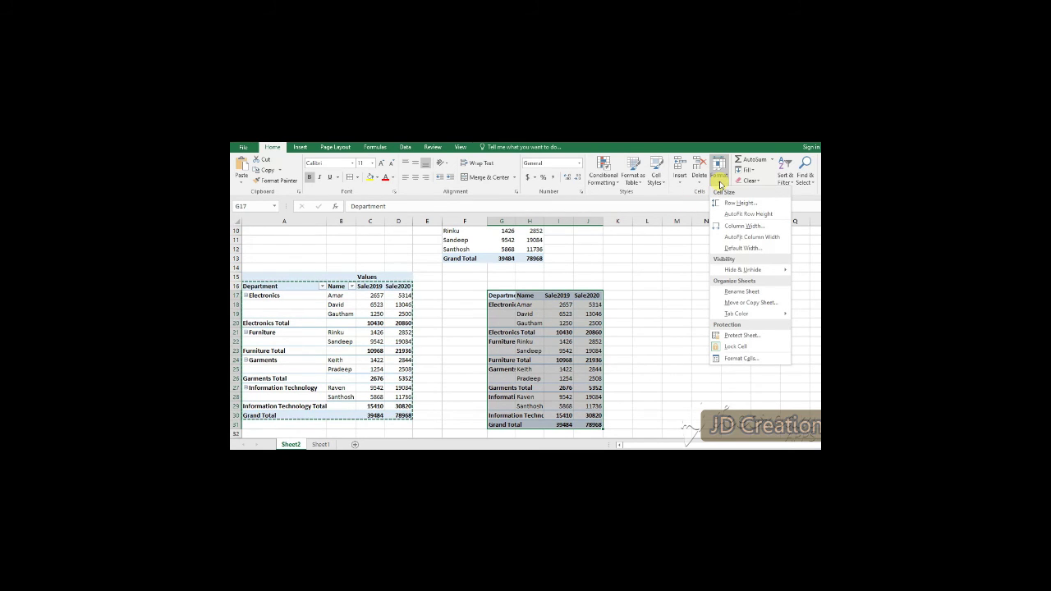
AutoFit the copy's columns, merge and centre Electronics, and merge Electronics Total across G:H
{"action": "left_click", "coordinate": [738, 238]}
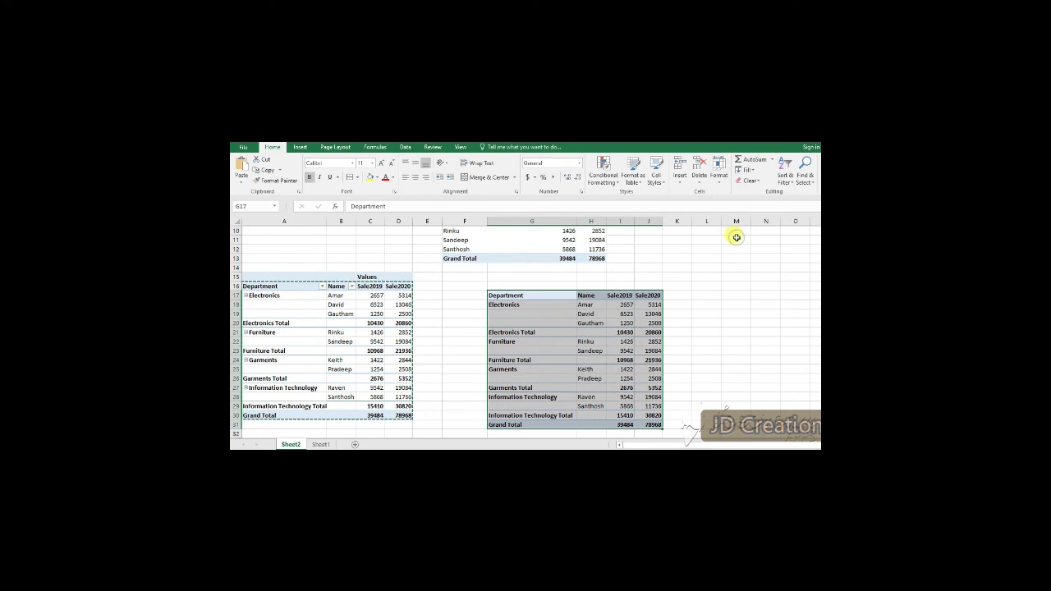
{"action": "left_click_drag", "start_coordinate": [550, 306], "coordinate": [534, 323]}
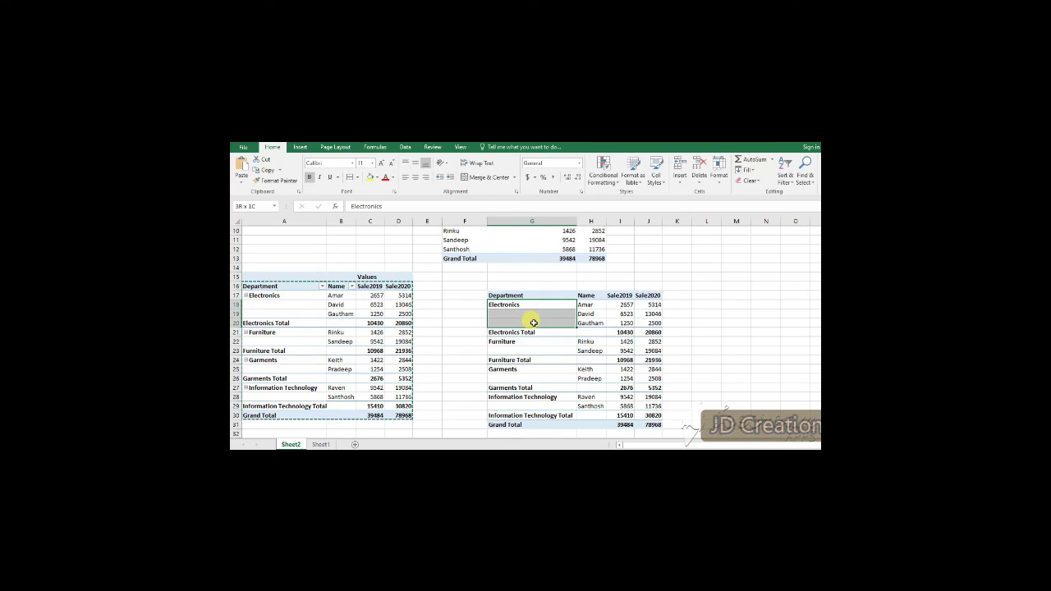
{"action": "left_click", "coordinate": [489, 178]}
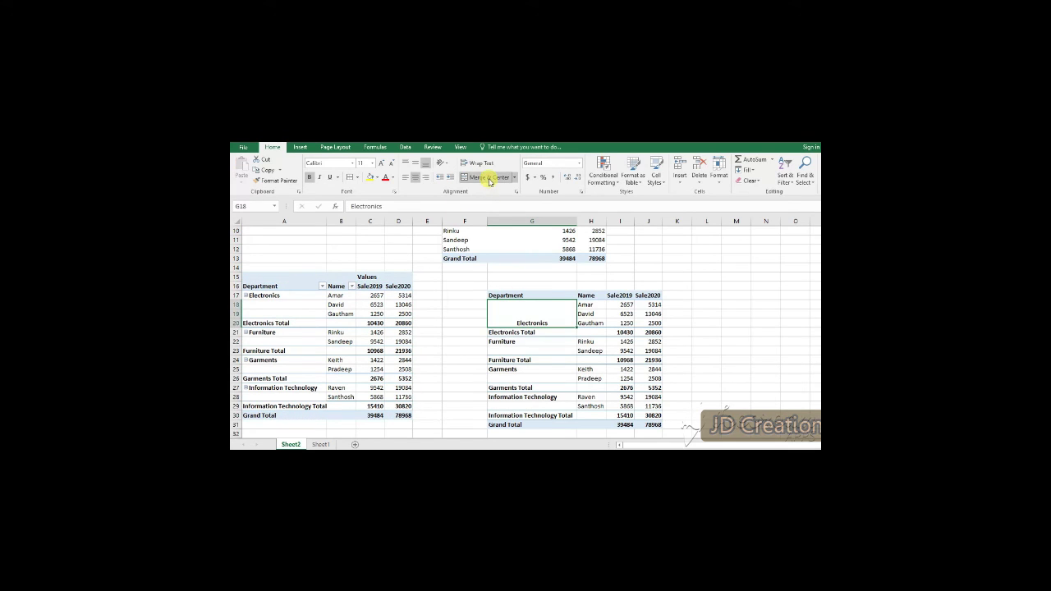
{"action": "left_click", "coordinate": [417, 164]}
{"action": "left_click_drag", "start_coordinate": [531, 313], "coordinate": [649, 319]}
{"action": "left_click", "coordinate": [547, 334]}
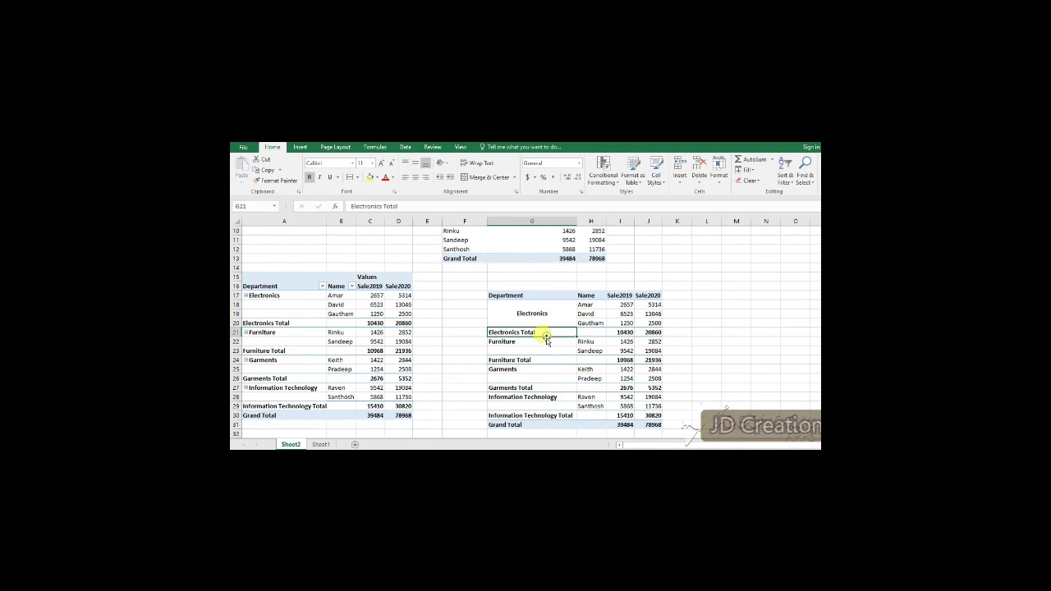
{"action": "left_click_drag", "start_coordinate": [546, 335], "coordinate": [592, 333]}
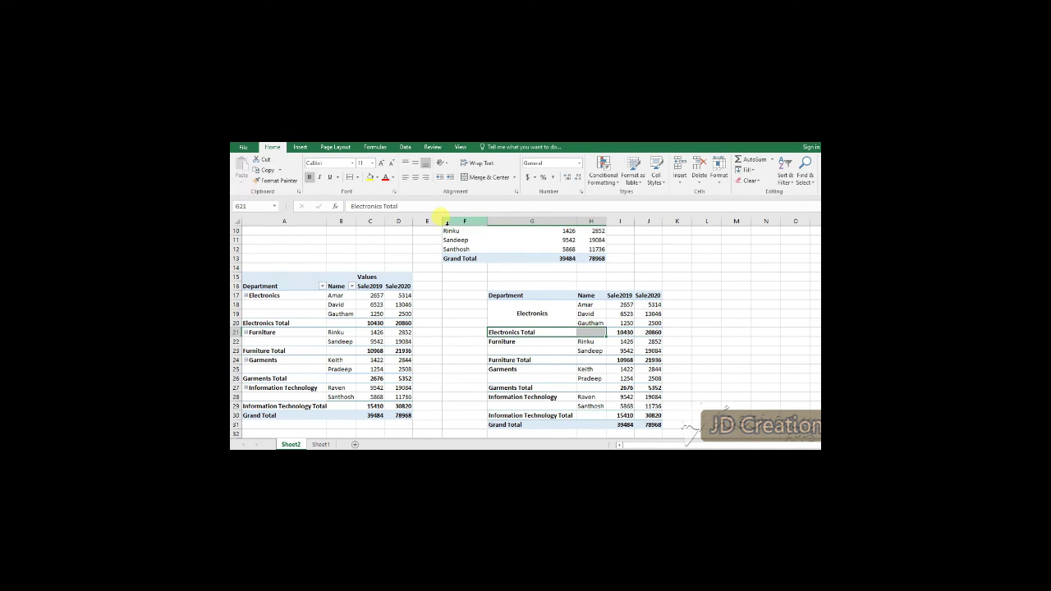
{"action": "left_click", "coordinate": [479, 176]}
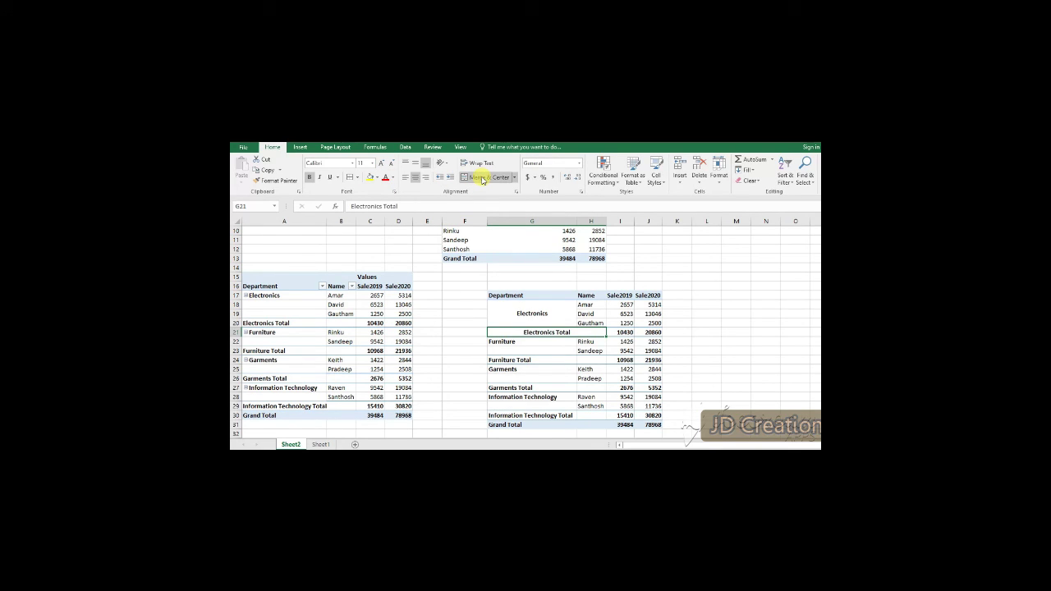
Merge and middle-align the Furniture, Garments and Information Technology labels over their rows
{"action": "left_click", "coordinate": [527, 341]}
{"action": "mouse_move", "coordinate": [527, 341]}
{"action": "left_mouse_down"}
{"action": "mouse_move", "coordinate": [567, 360]}
{"action": "mouse_move", "coordinate": [555, 351]}
{"action": "left_mouse_up"}
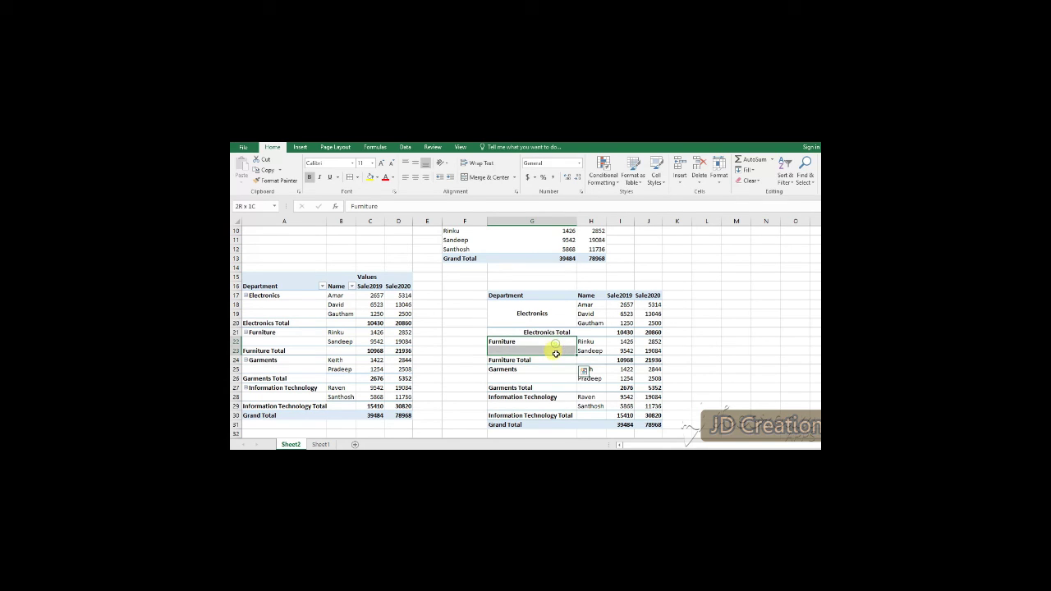
{"action": "left_click", "coordinate": [488, 177]}
{"action": "left_click", "coordinate": [419, 163]}
{"action": "left_click_drag", "start_coordinate": [532, 370], "coordinate": [545, 379]}
{"action": "left_click", "coordinate": [489, 177]}
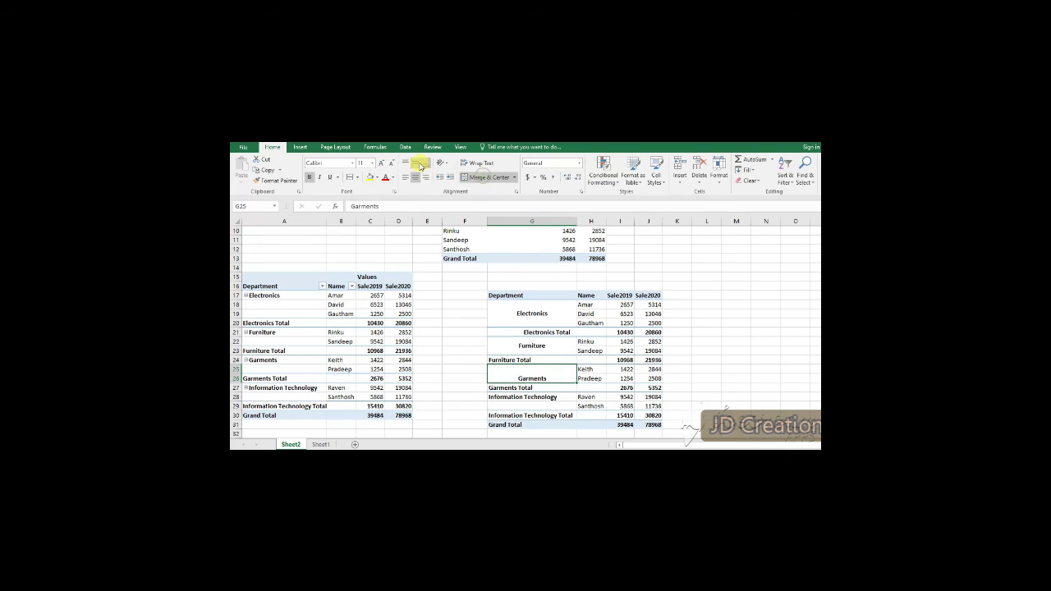
{"action": "left_click", "coordinate": [415, 164]}
{"action": "left_click_drag", "start_coordinate": [524, 398], "coordinate": [528, 406]}
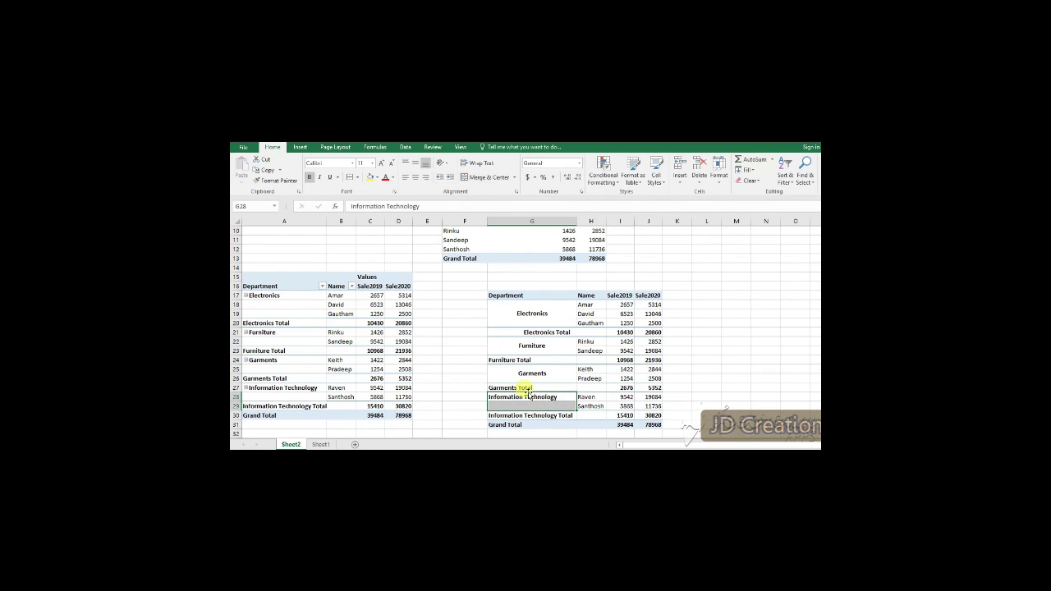
{"action": "left_click", "coordinate": [489, 177]}
{"action": "left_click", "coordinate": [416, 163]}
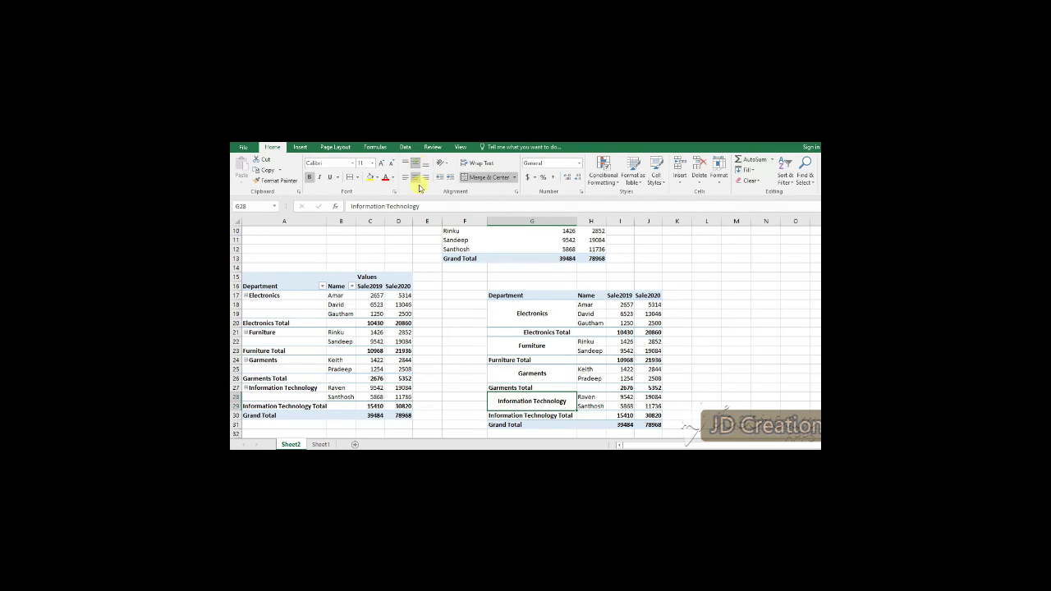
{"action": "scroll", "coordinate": [556, 411], "scroll_direction": "down", "scroll_amount": 1}
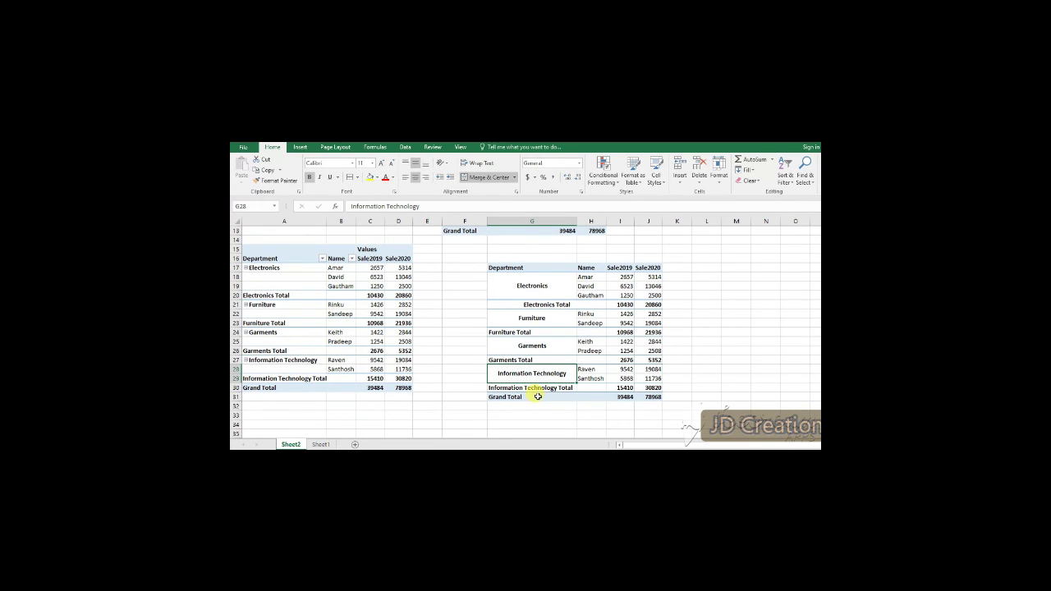
Merge and centre the Information Technology, Garments and Furniture Total labels across G:H
{"action": "left_click", "coordinate": [566, 396]}
{"action": "left_click_drag", "start_coordinate": [556, 387], "coordinate": [596, 387]}
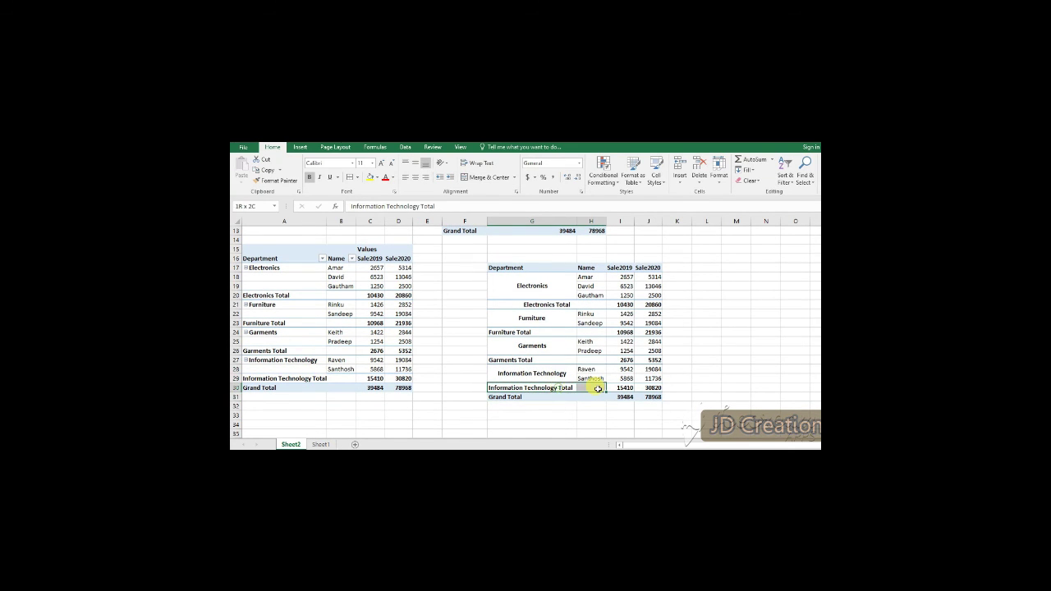
{"action": "left_click", "coordinate": [489, 177]}
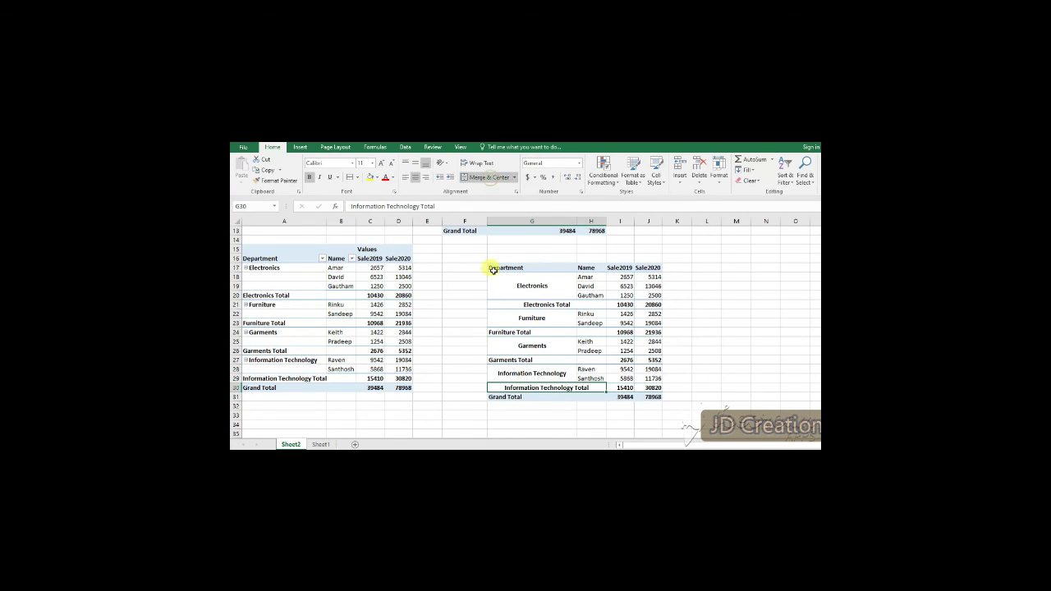
{"action": "left_click", "coordinate": [554, 359]}
{"action": "left_click", "coordinate": [489, 177]}
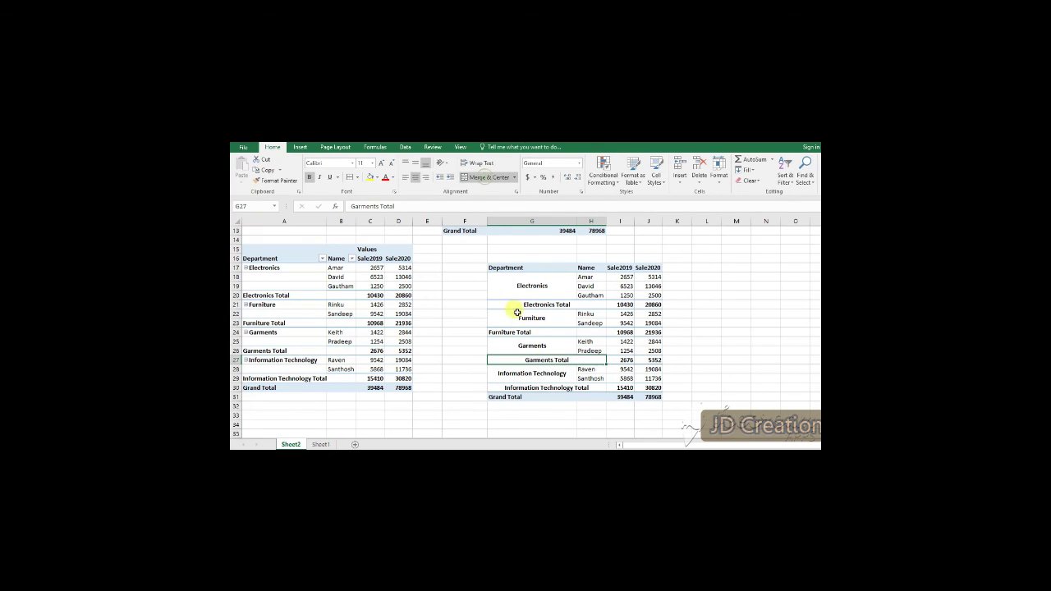
{"action": "left_click", "coordinate": [523, 332]}
{"action": "left_click_drag", "start_coordinate": [523, 332], "coordinate": [596, 332]}
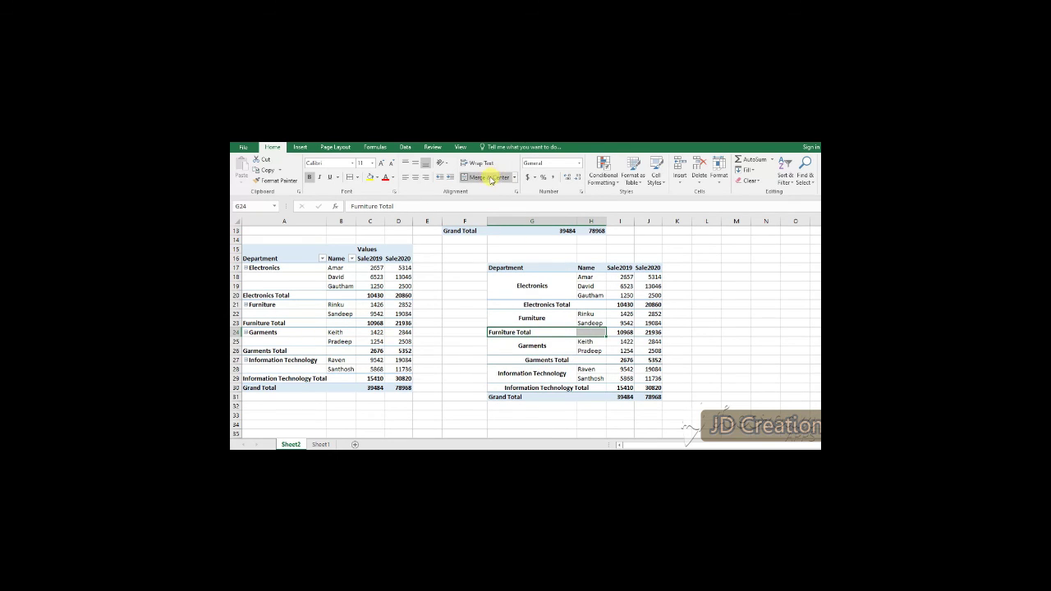
{"action": "left_click", "coordinate": [488, 176]}
Select the whole copied table G17:J31 and give it All Borders
{"action": "left_click", "coordinate": [563, 304]}
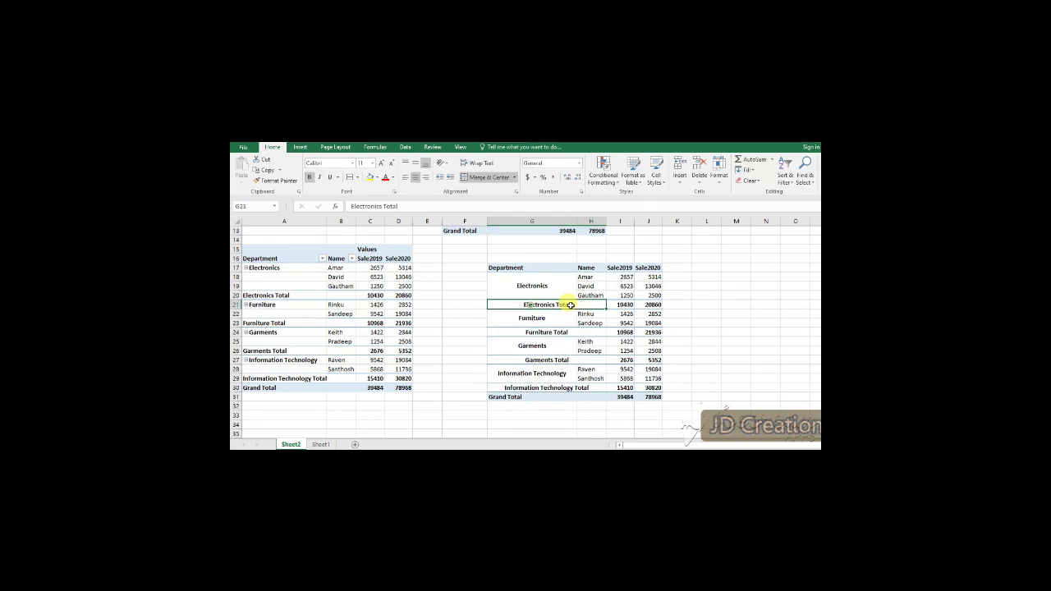
{"action": "left_click", "coordinate": [541, 345]}
{"action": "mouse_move", "coordinate": [517, 269]}
{"action": "left_mouse_down"}
{"action": "mouse_move", "coordinate": [617, 389]}
{"action": "mouse_move", "coordinate": [657, 397]}
{"action": "left_mouse_up"}
{"action": "left_click", "coordinate": [351, 182]}
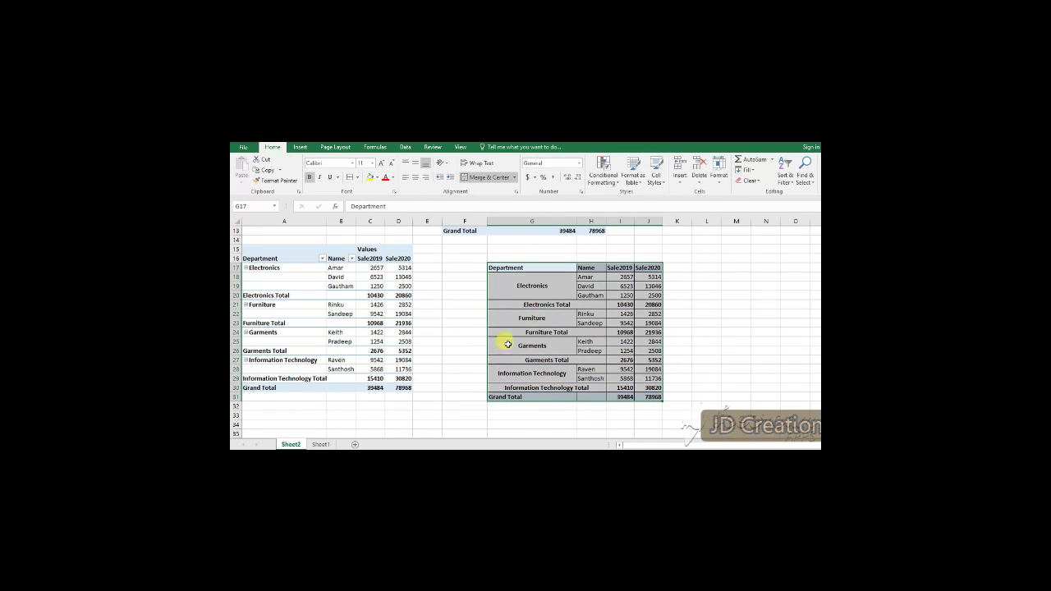
{"action": "left_click", "coordinate": [544, 338]}
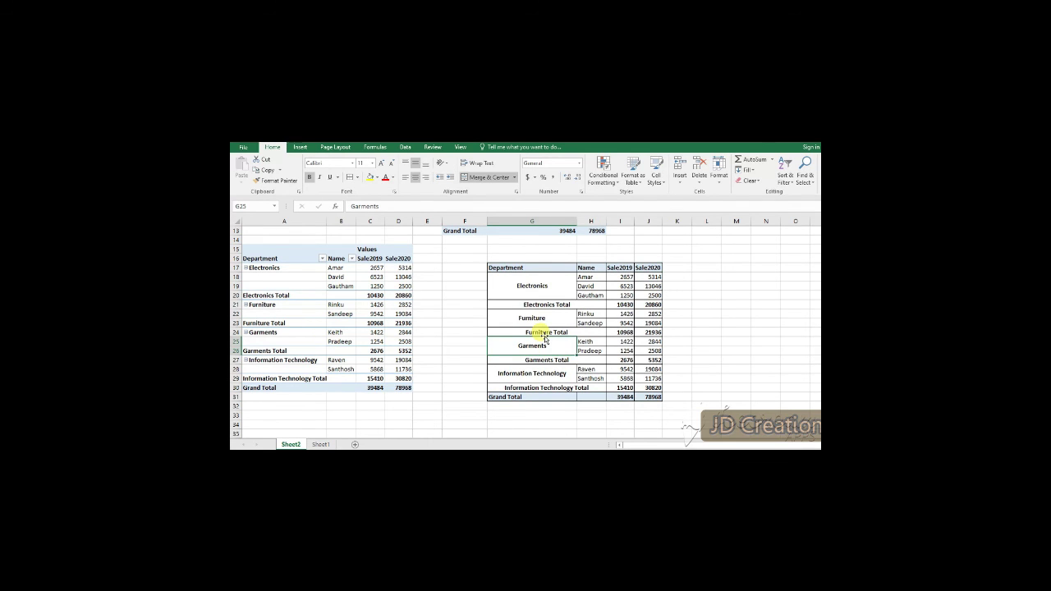
{"action": "scroll", "coordinate": [502, 290], "scroll_direction": "up", "scroll_amount": 1}
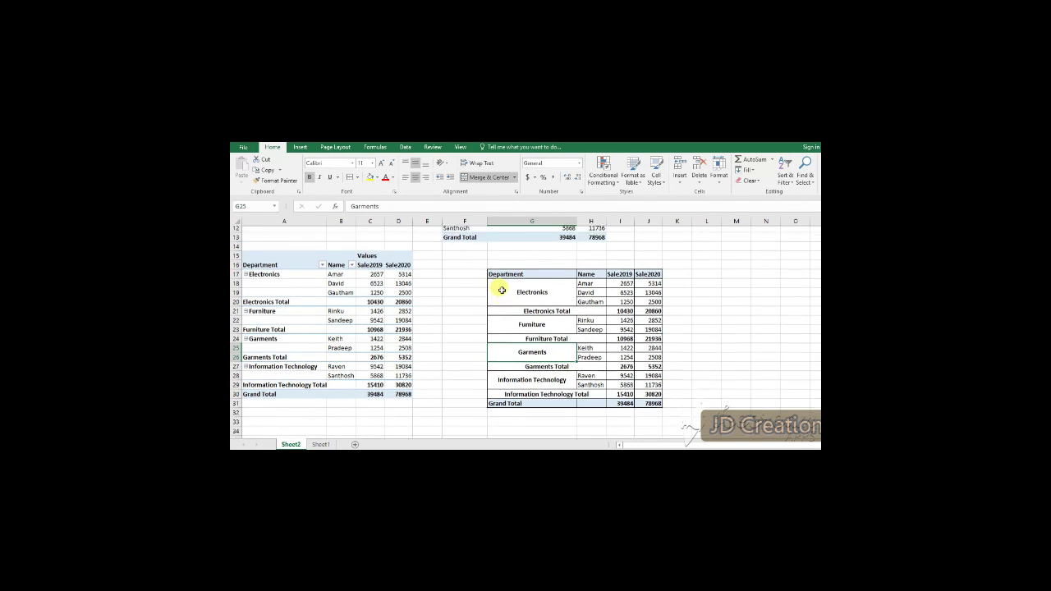